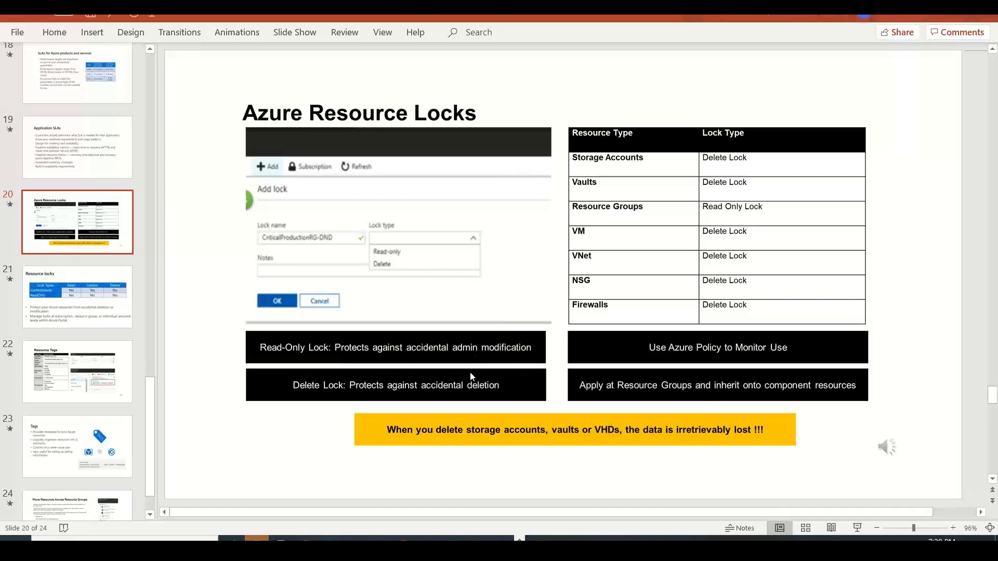
Step: Switch to the Azure portal and delete the AzureBackupProtectionLock from the stanstglrsstd001 storage account's locks
{"action": "key", "text": "alt+Tab"}
{"action": "key", "text": "alt+Tab"}
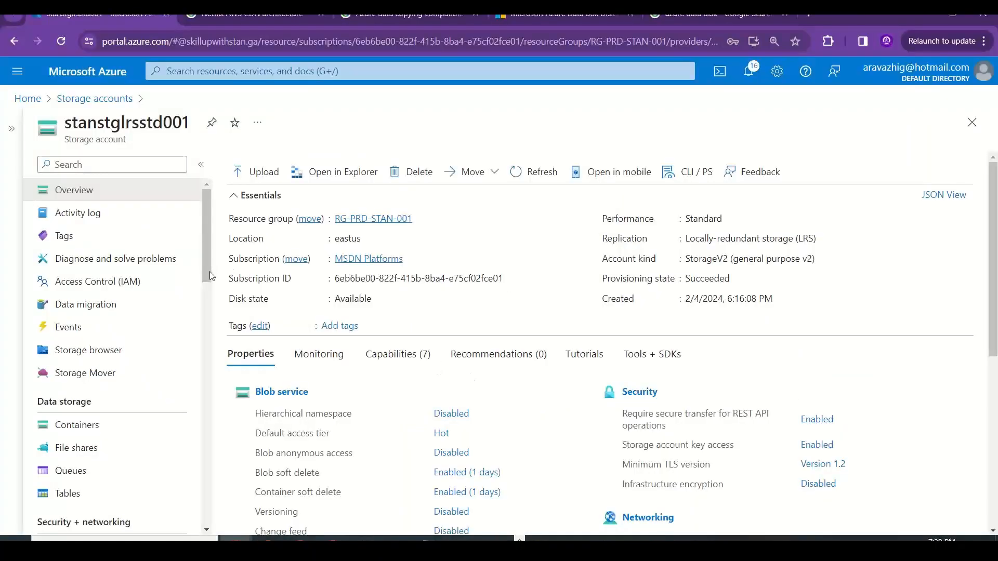
{"action": "scroll", "coordinate": [209, 269], "scroll_direction": "down", "scroll_amount": 6}
{"action": "scroll", "coordinate": [203, 390], "scroll_direction": "down", "scroll_amount": 5}
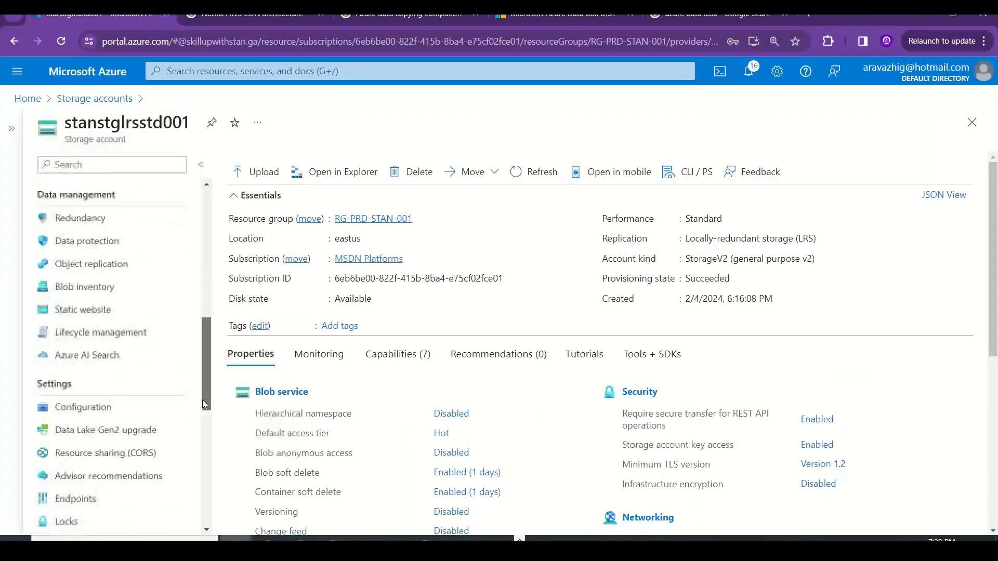
{"action": "left_click", "coordinate": [77, 398]}
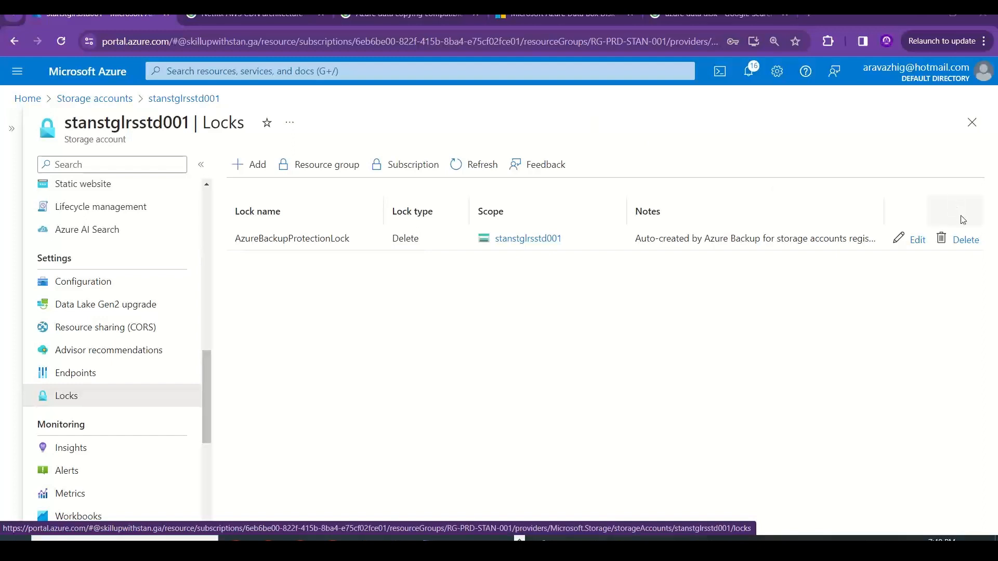
{"action": "left_click", "coordinate": [959, 239]}
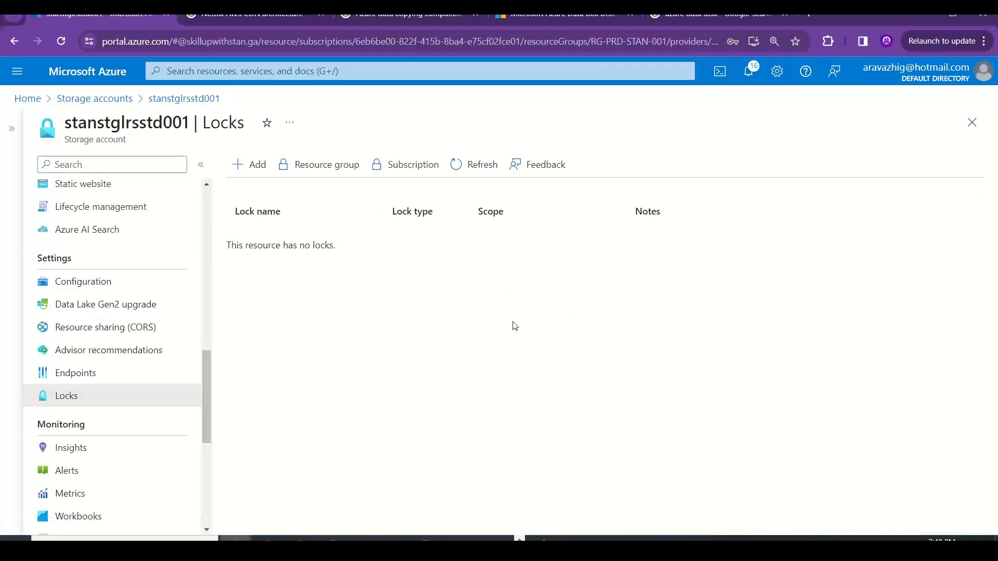
Step: Add a Read-only lock named "Readlock" to the stanstglrsstd001 storage account with the note "Data can be only read"
{"action": "key", "text": "alt+Tab"}
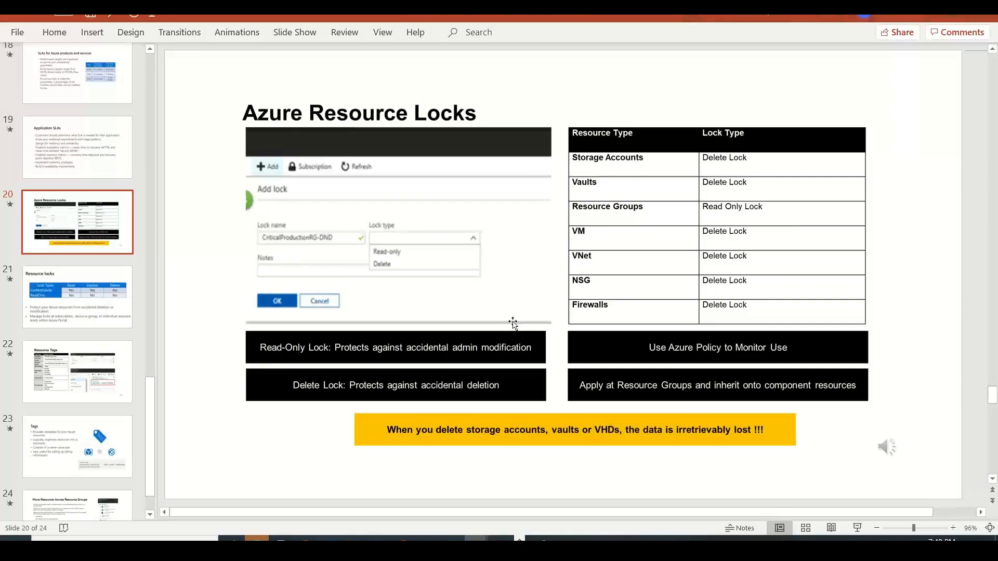
{"action": "key", "text": "alt+Tab"}
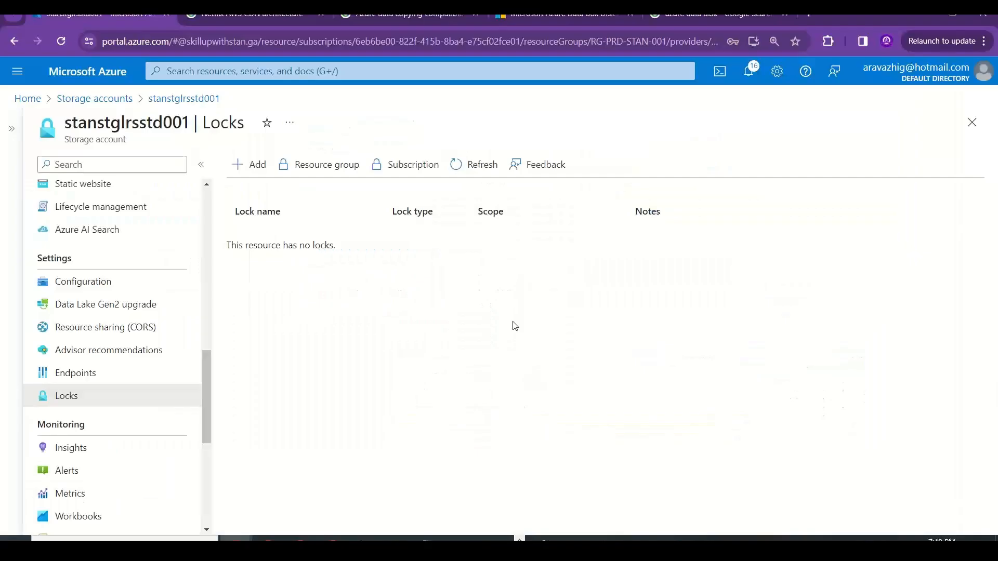
{"action": "left_click", "coordinate": [252, 175]}
{"action": "left_click", "coordinate": [284, 265]}
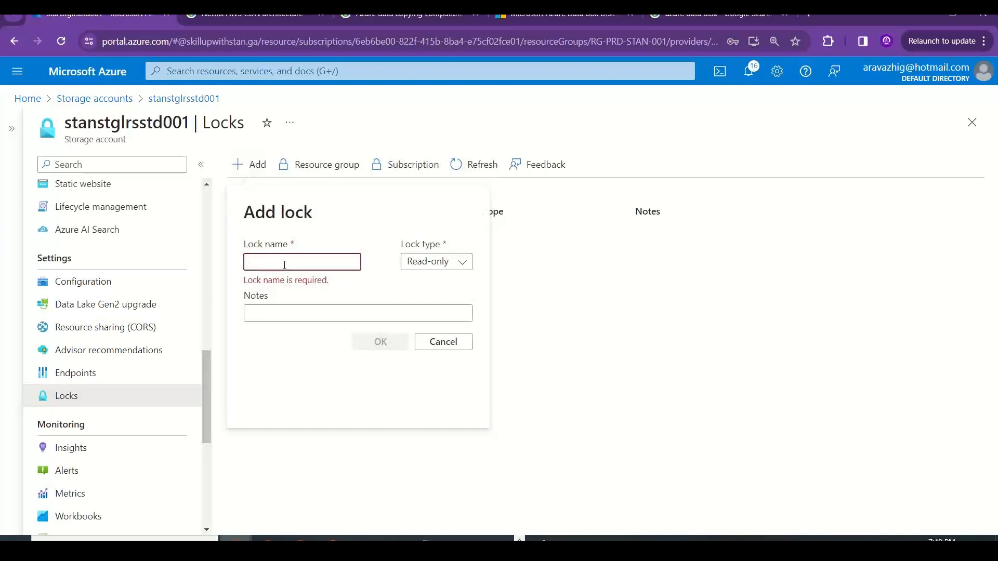
{"action": "type", "text": "Readlock"}
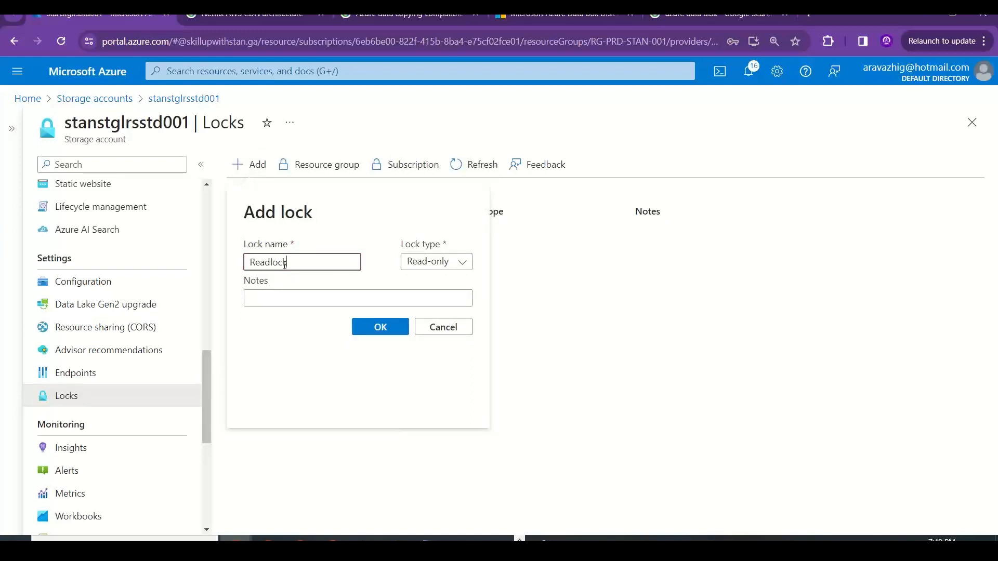
{"action": "left_click", "coordinate": [270, 298]}
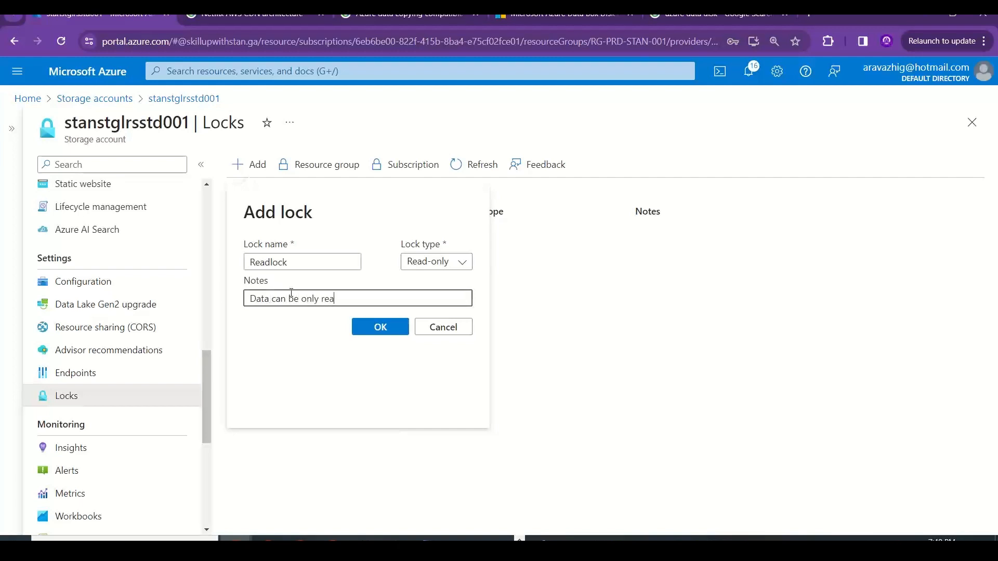
{"action": "left_click", "coordinate": [354, 327]}
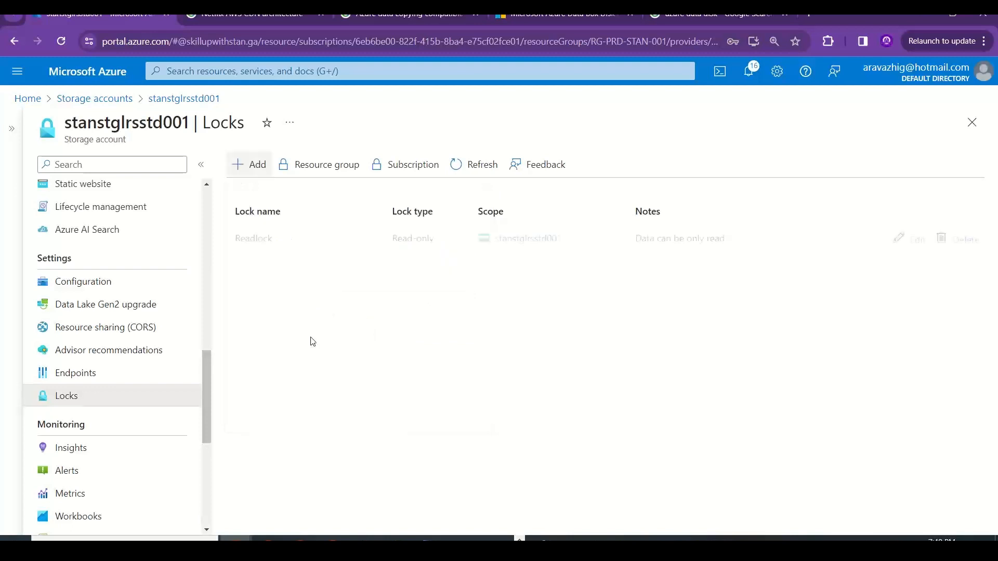
Step: Try to delete the stanstglrsstd001 storage account from its overview, reading the deletion notice before cancelling
{"action": "left_click_drag", "start_coordinate": [208, 382], "coordinate": [208, 219]}
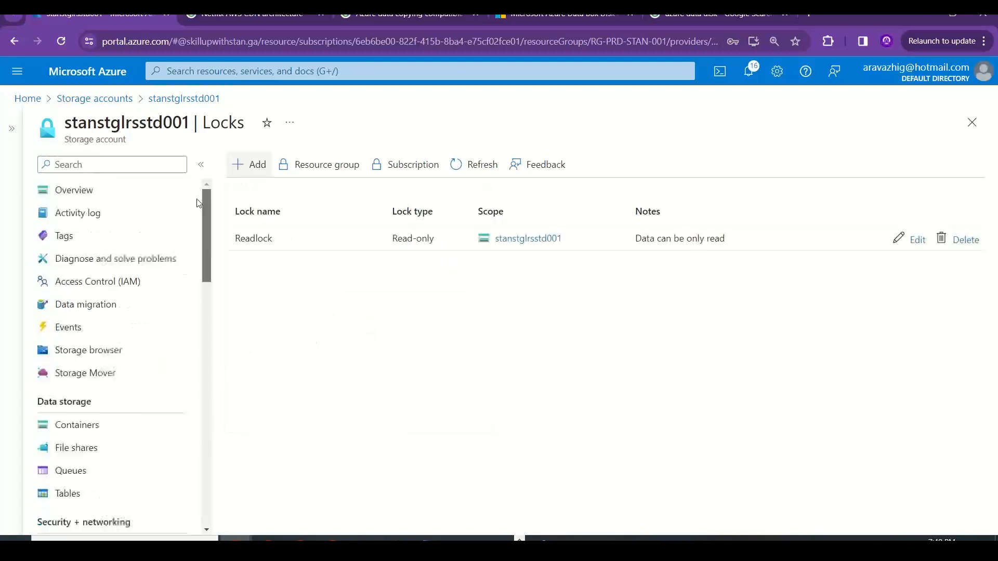
{"action": "left_click", "coordinate": [102, 196]}
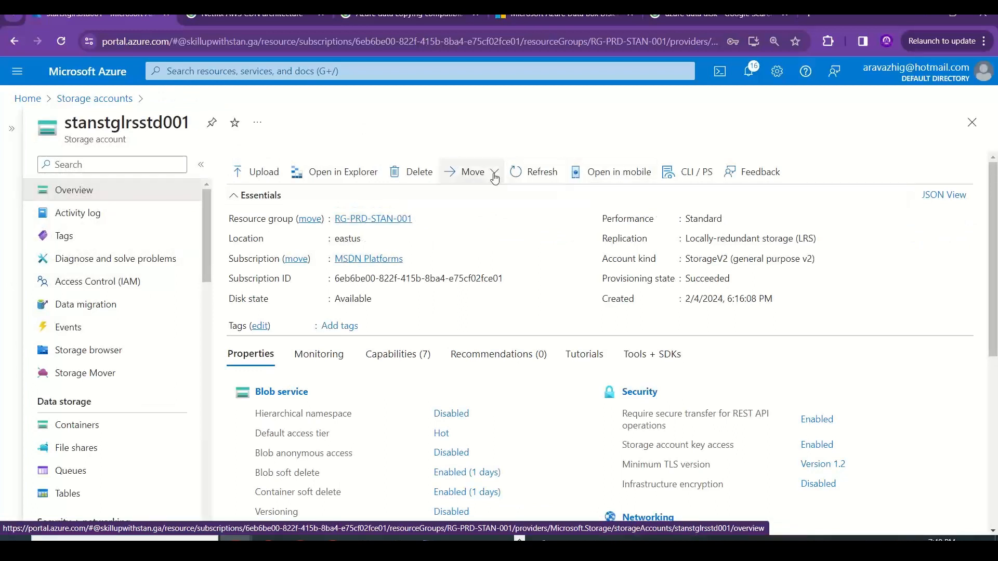
{"action": "left_click", "coordinate": [419, 174]}
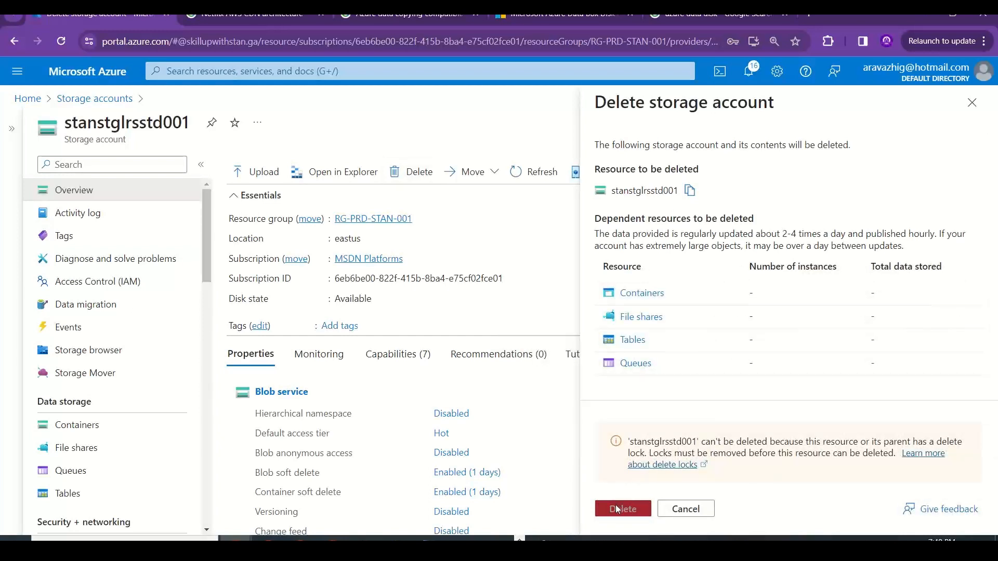
{"action": "left_click_drag", "start_coordinate": [694, 458], "coordinate": [616, 427]}
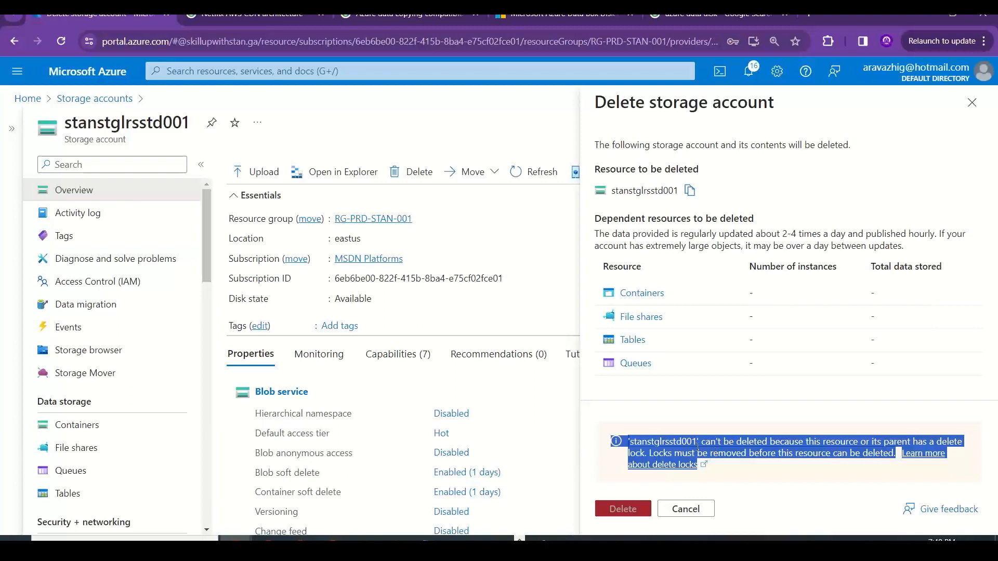
{"action": "left_click", "coordinate": [786, 448]}
{"action": "left_click_drag", "start_coordinate": [821, 444], "coordinate": [948, 442]}
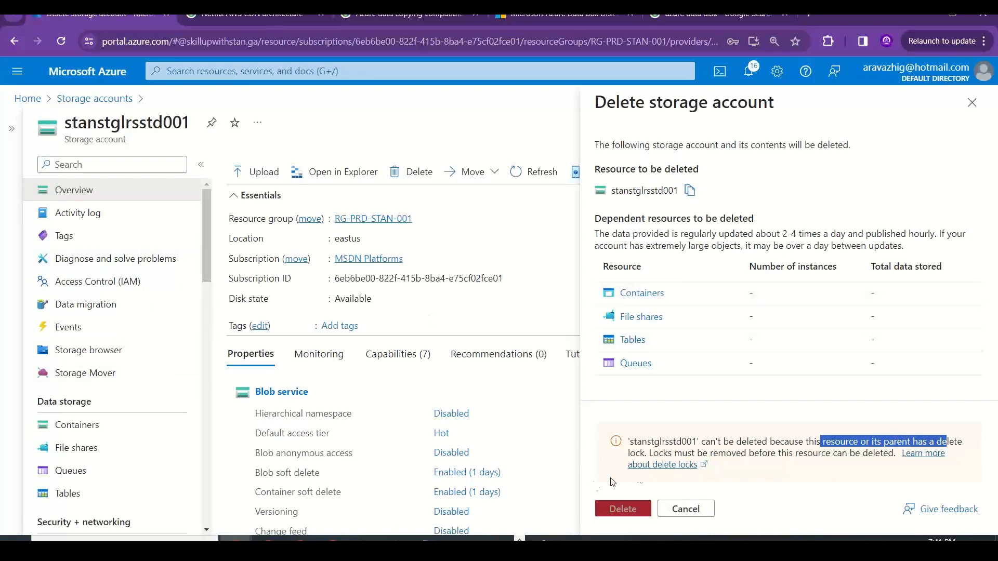
{"action": "left_click", "coordinate": [672, 508]}
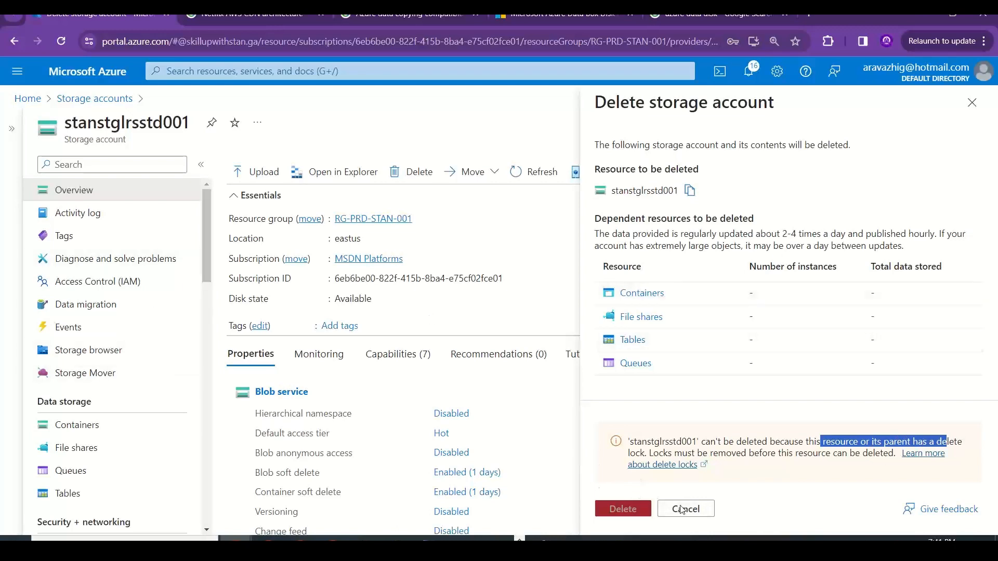
Step: Return to the portal home and open the locks of the RG-PRD-STAN-001 resource group
{"action": "left_click", "coordinate": [89, 98]}
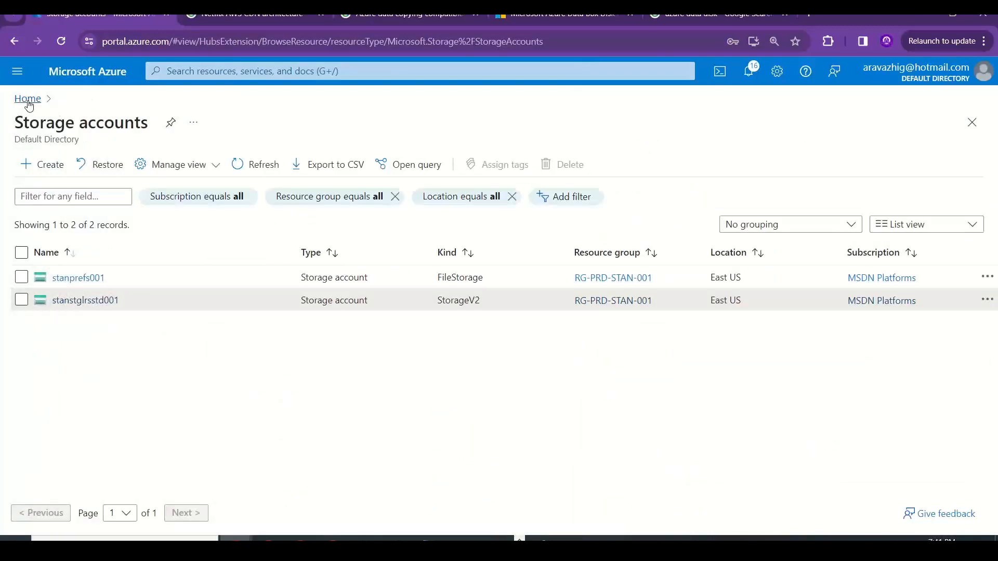
{"action": "left_click", "coordinate": [28, 102]}
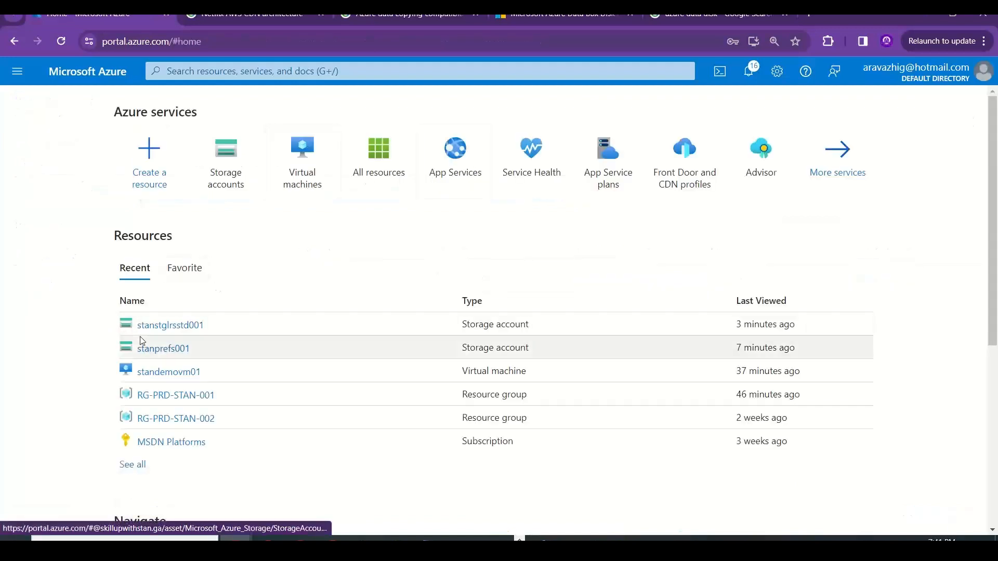
{"action": "left_click", "coordinate": [192, 396]}
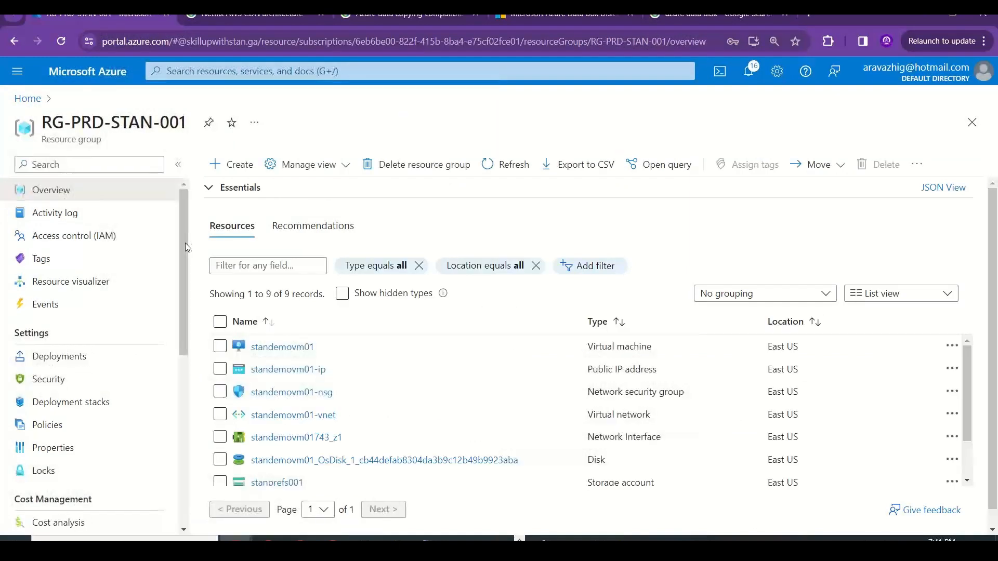
{"action": "scroll", "coordinate": [88, 312], "scroll_direction": "down", "scroll_amount": 4}
{"action": "left_click", "coordinate": [44, 276]}
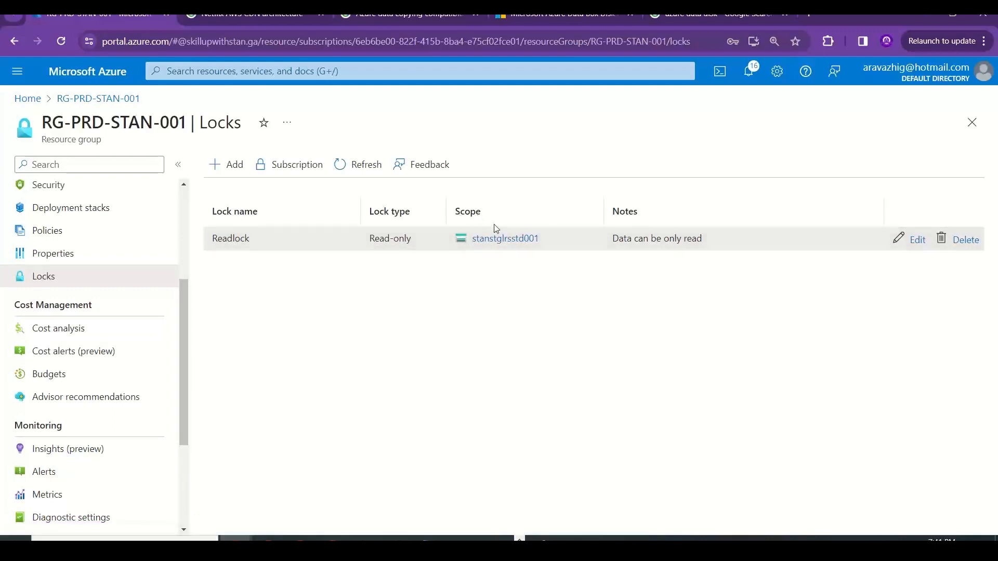
Step: Add a lock named "Delete" with the lock type Delete to the RG-PRD-STAN-001 resource group
{"action": "left_click", "coordinate": [227, 165]}
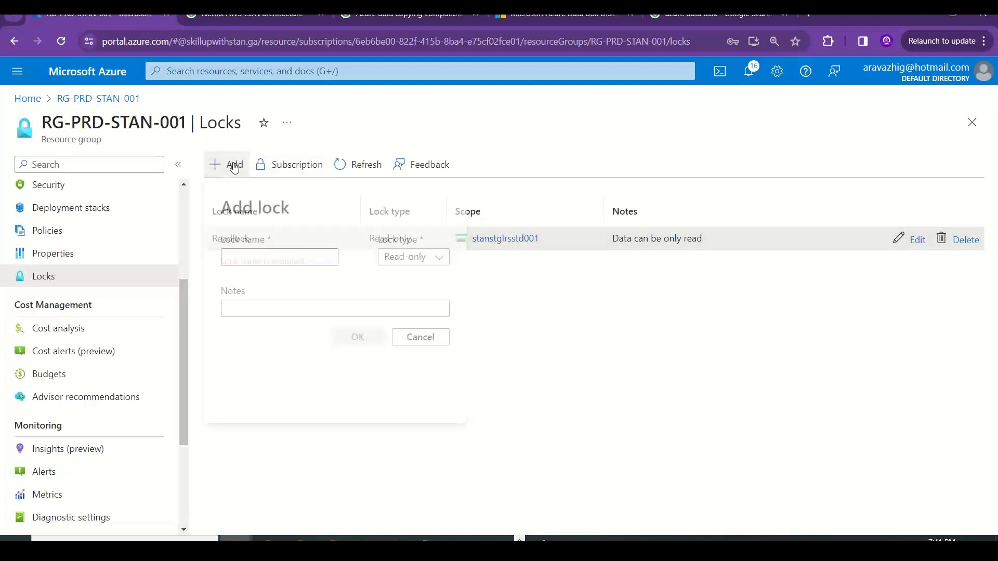
{"action": "left_click", "coordinate": [247, 260]}
{"action": "type", "text": "Delete"}
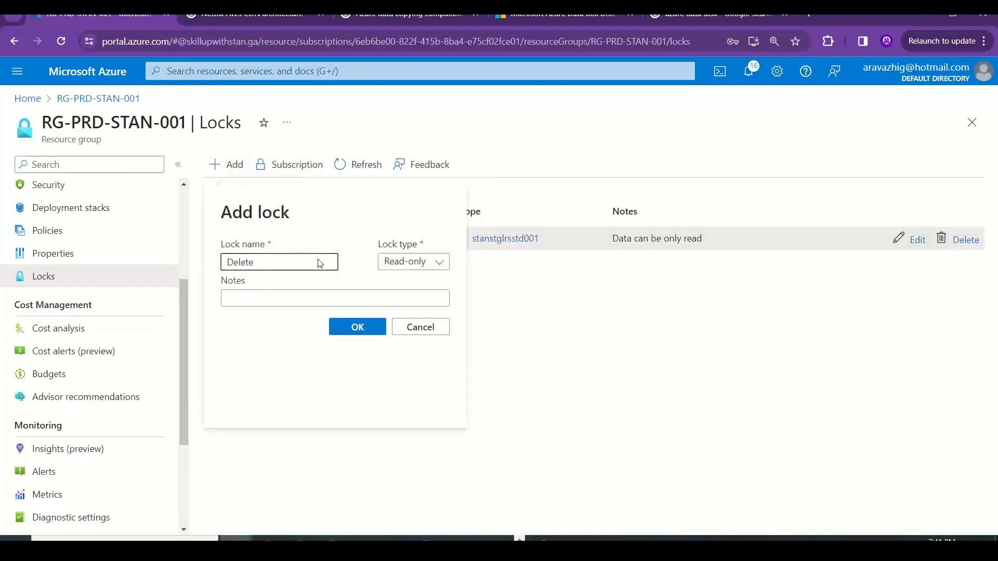
{"action": "left_click", "coordinate": [416, 262]}
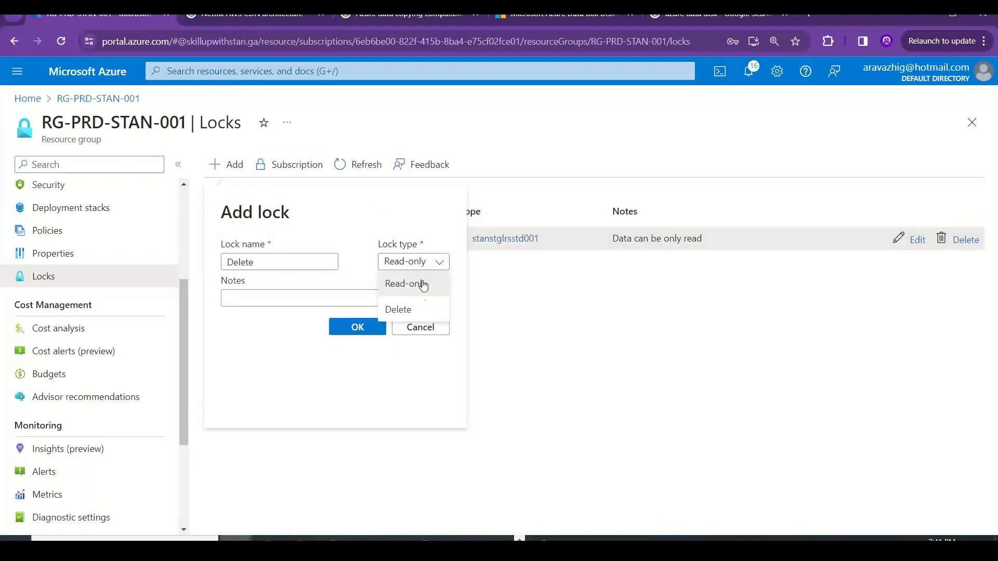
{"action": "left_click", "coordinate": [411, 309]}
{"action": "left_click", "coordinate": [385, 327]}
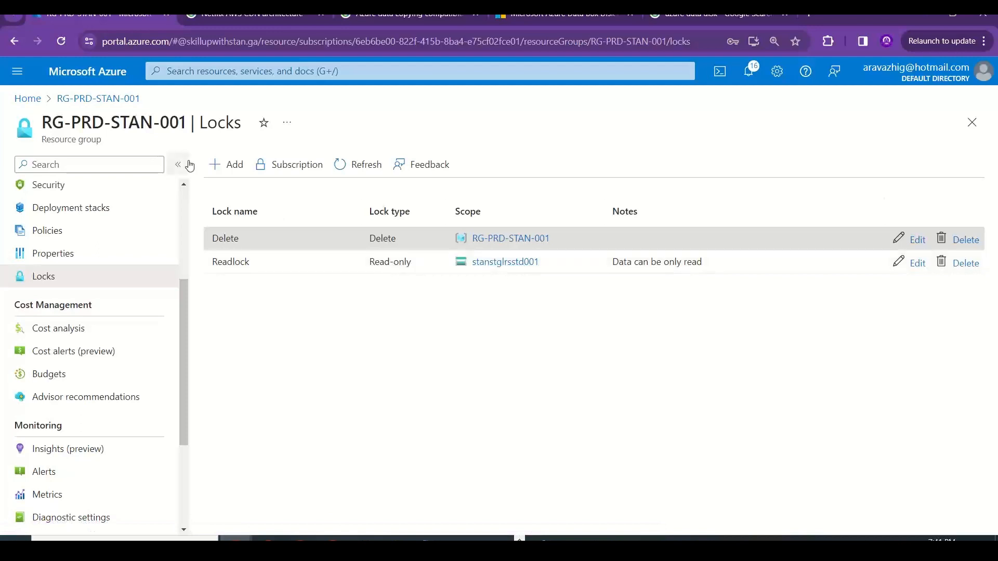
Step: Examine the blobs in the stanstglrsstd001 storage account's container listed below $logs, and return to the storage accounts list
{"action": "left_click", "coordinate": [26, 100]}
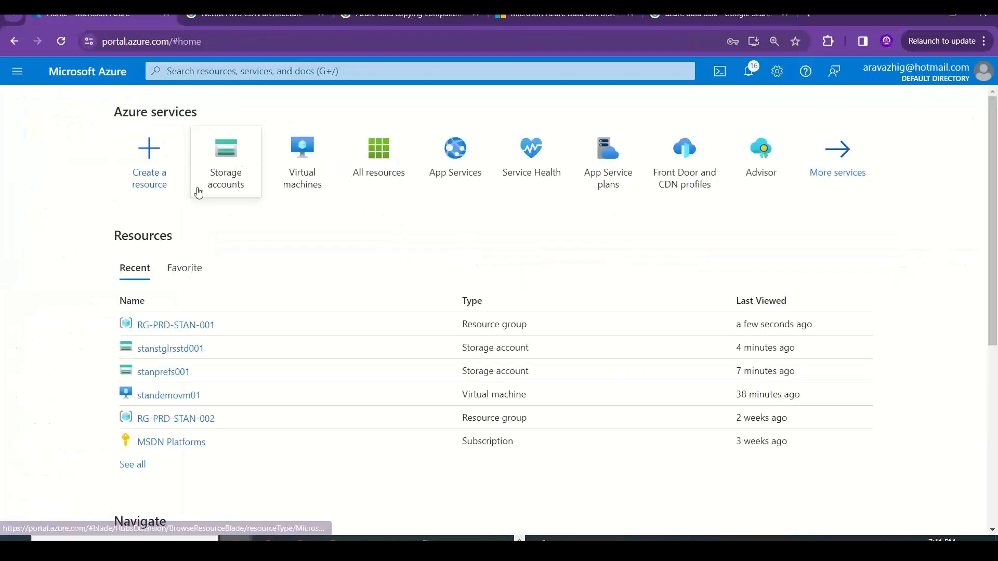
{"action": "mouse_move", "coordinate": [198, 193]}
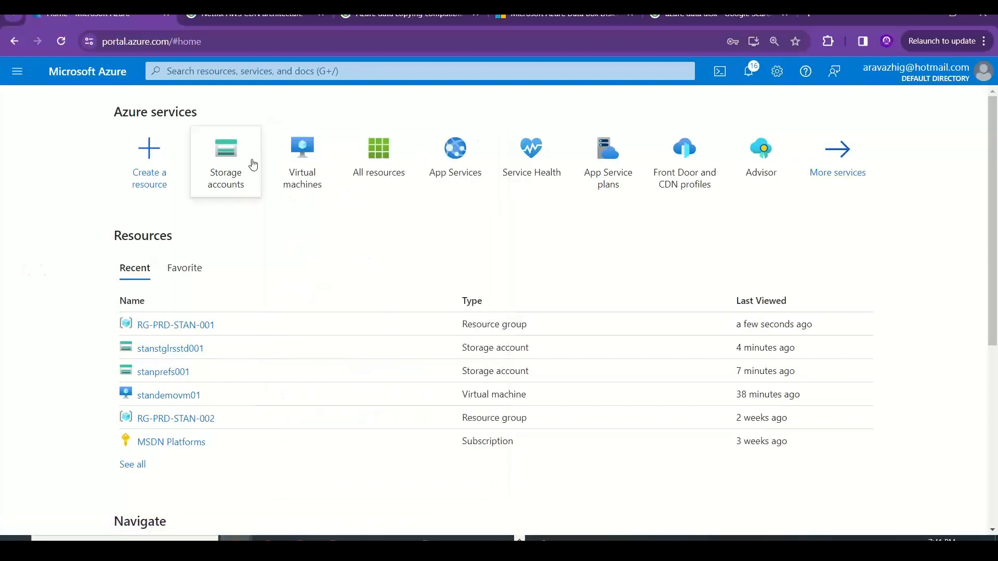
{"action": "left_click", "coordinate": [232, 169]}
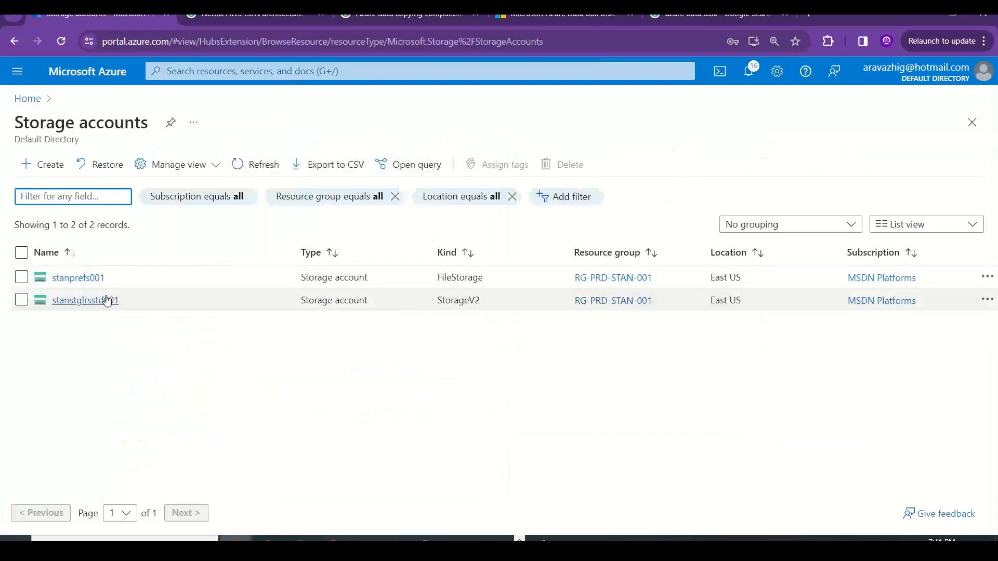
{"action": "left_click", "coordinate": [88, 299]}
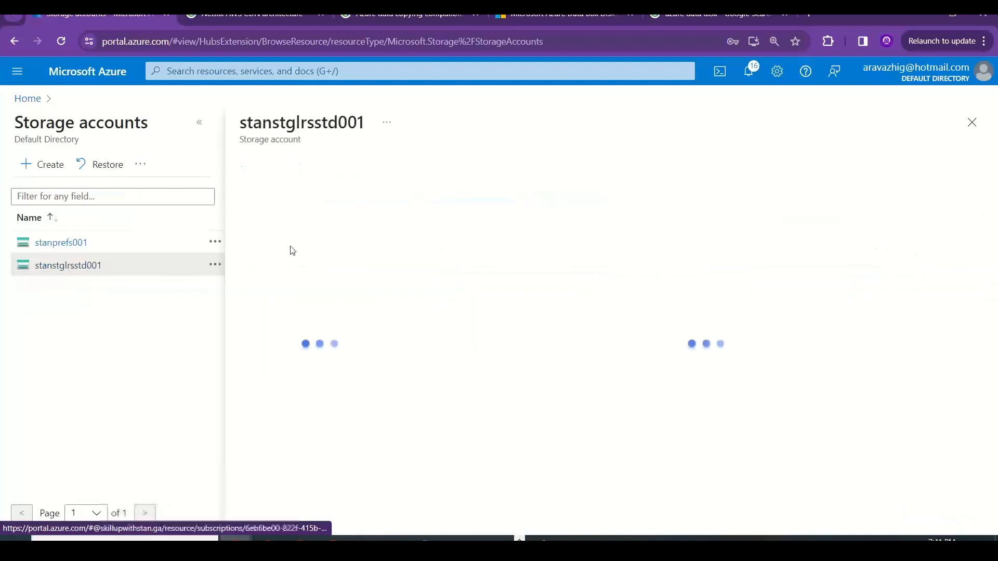
{"action": "left_click", "coordinate": [302, 435]}
{"action": "left_click", "coordinate": [297, 448]}
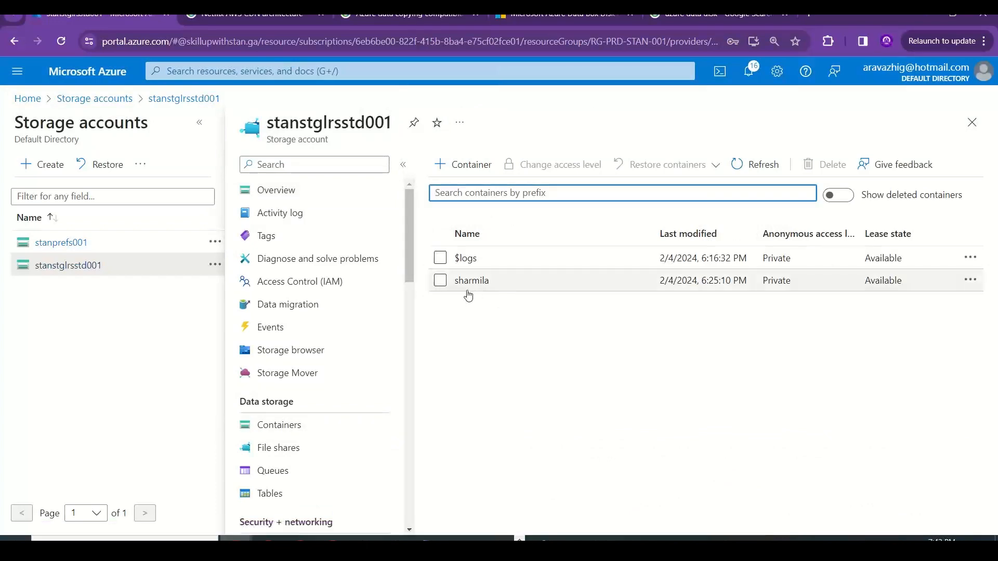
{"action": "left_click", "coordinate": [469, 283]}
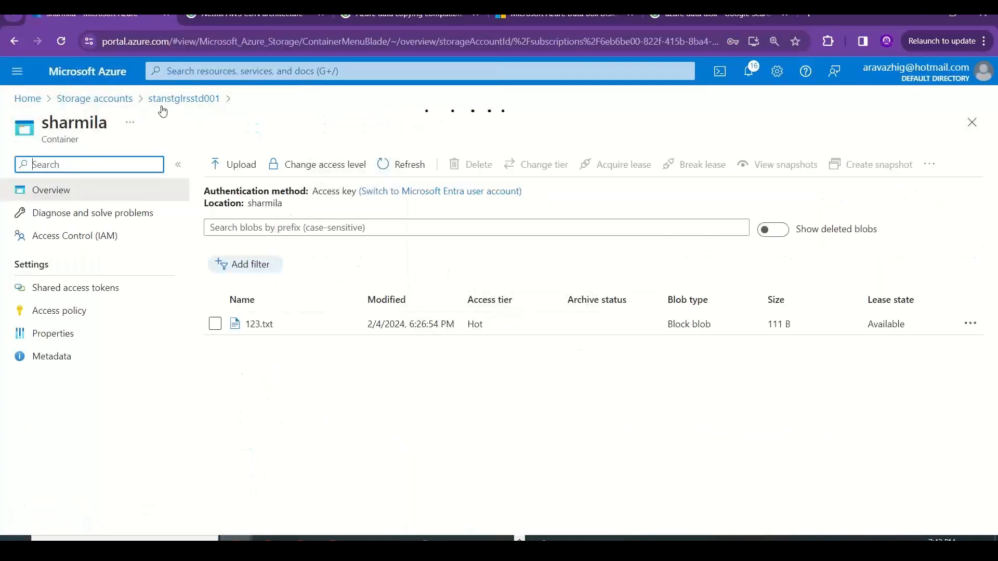
{"action": "left_click", "coordinate": [178, 100]}
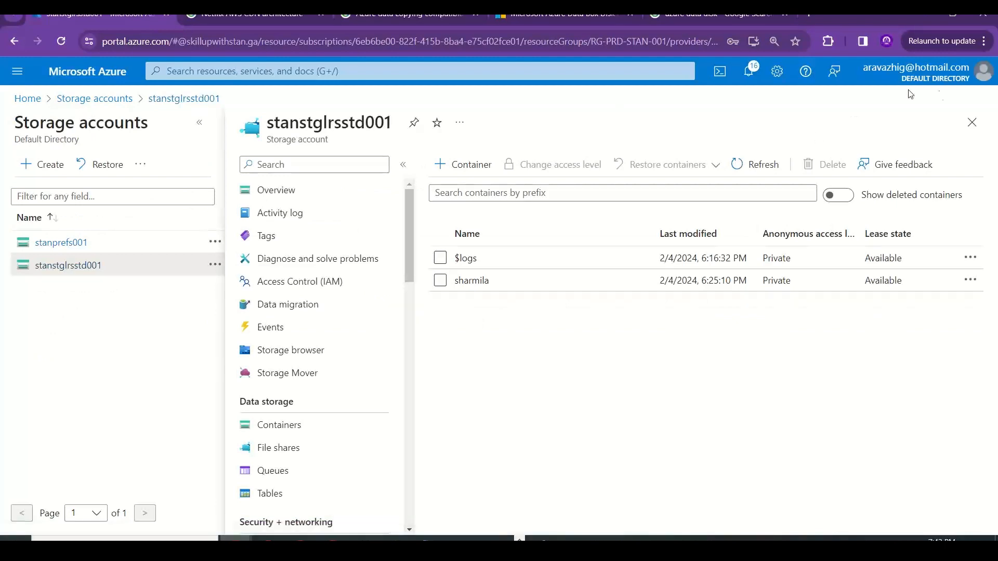
{"action": "left_click", "coordinate": [969, 126]}
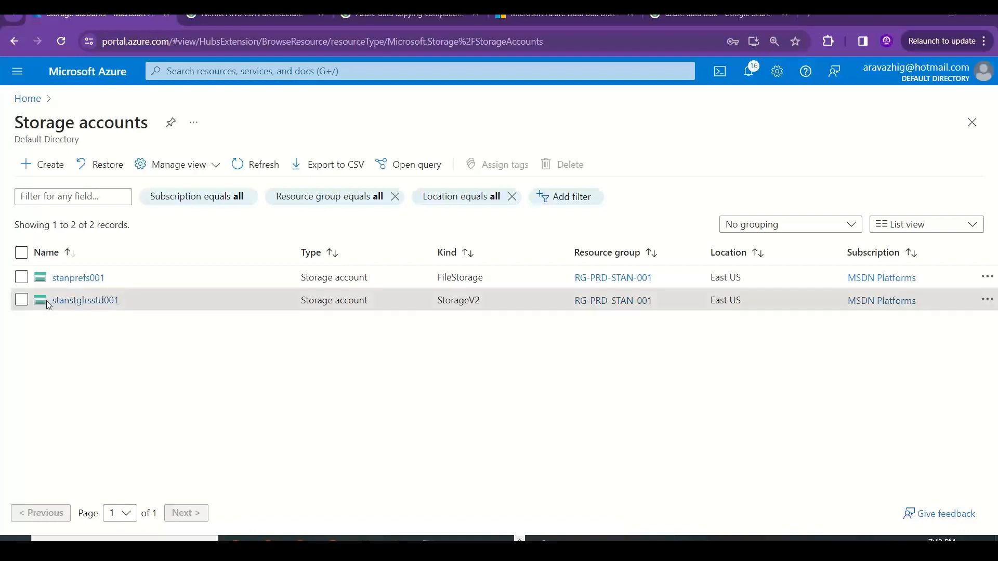
Step: Try to delete the stanprefs001 storage account from the storage accounts list, confirming with "delete", then dismiss the notification and return home
{"action": "left_click", "coordinate": [21, 277]}
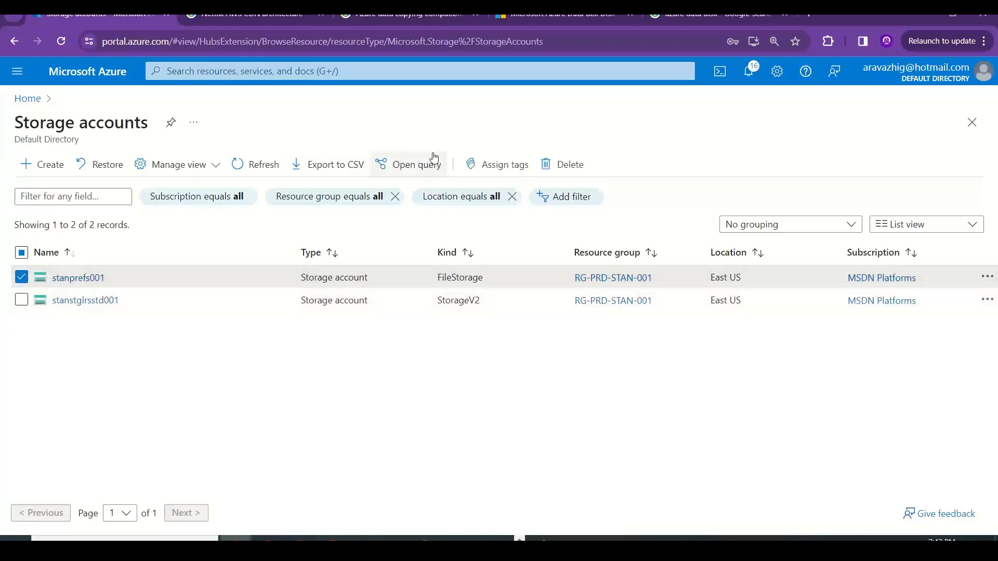
{"action": "left_click", "coordinate": [566, 165]}
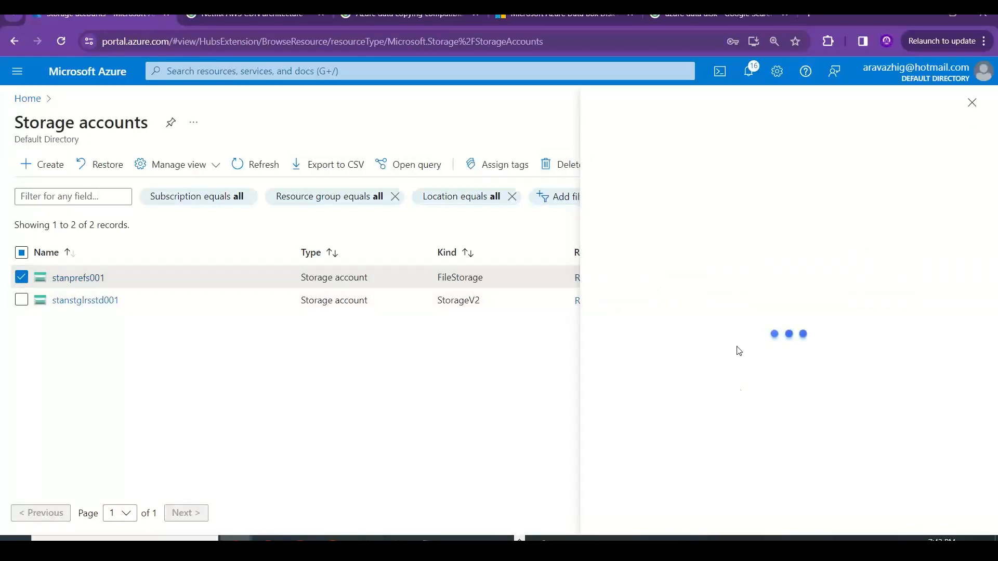
{"action": "left_click", "coordinate": [668, 475]}
{"action": "type", "text": "del"}
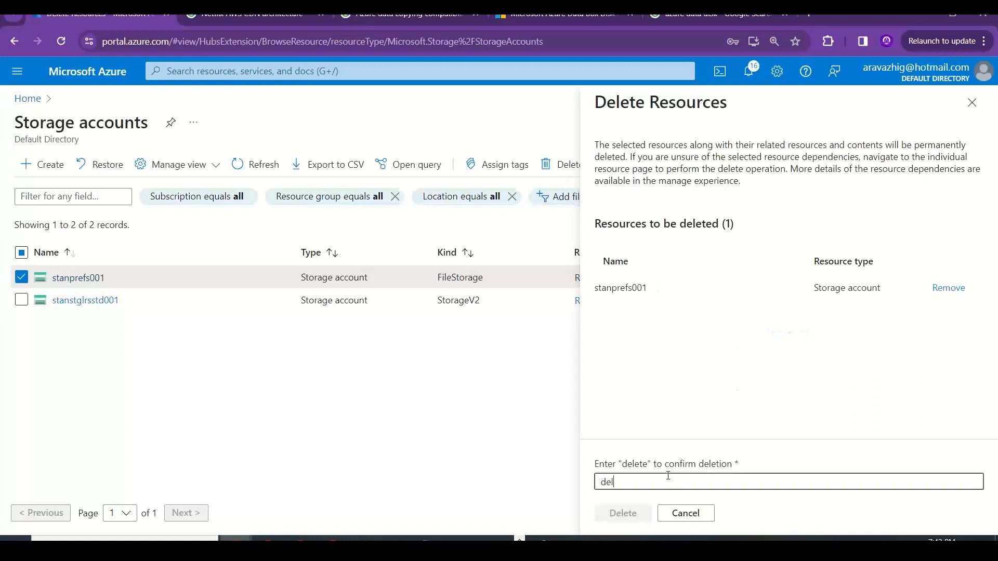
{"action": "type", "text": "ete"}
{"action": "left_click", "coordinate": [623, 514]}
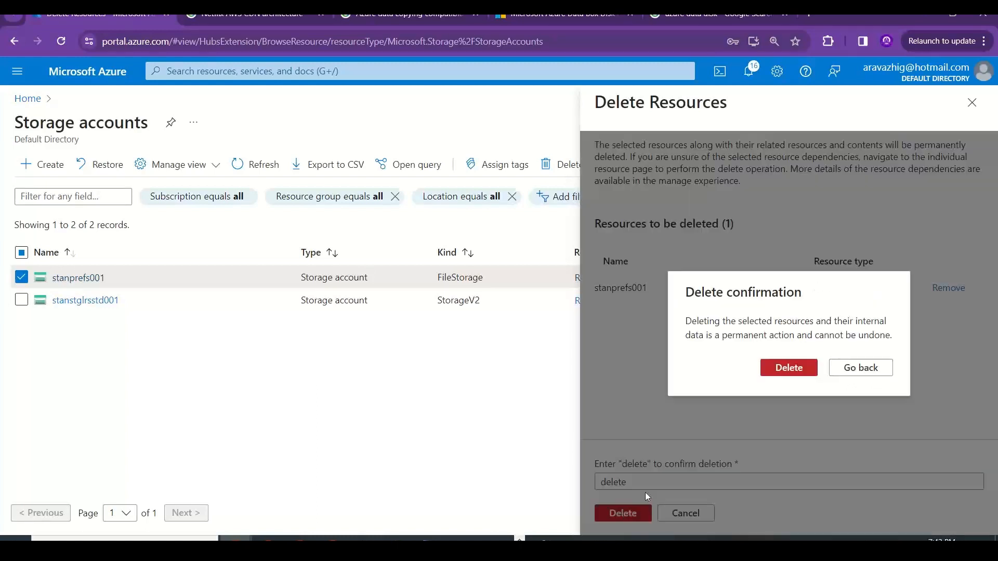
{"action": "left_click", "coordinate": [810, 374]}
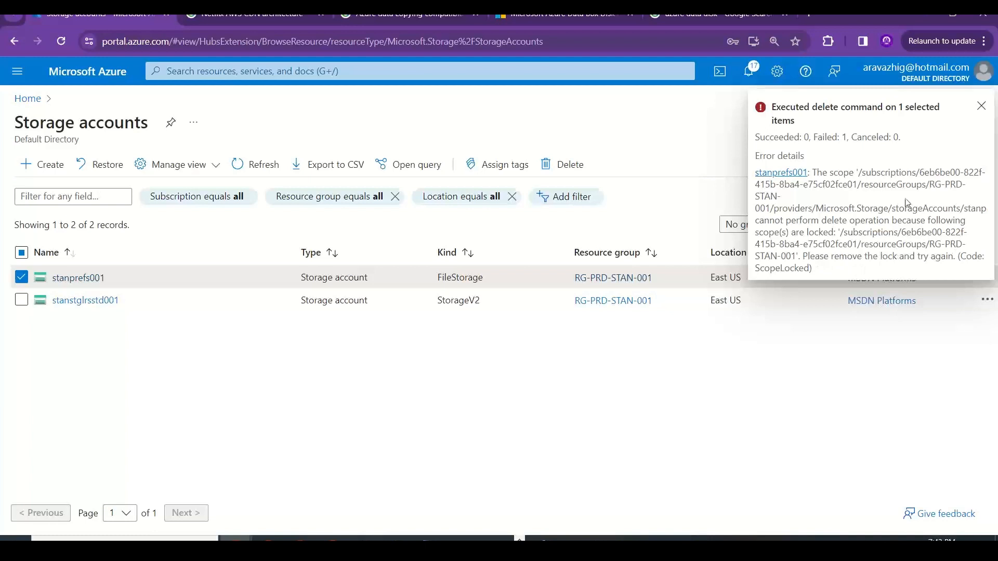
{"action": "left_click", "coordinate": [982, 104]}
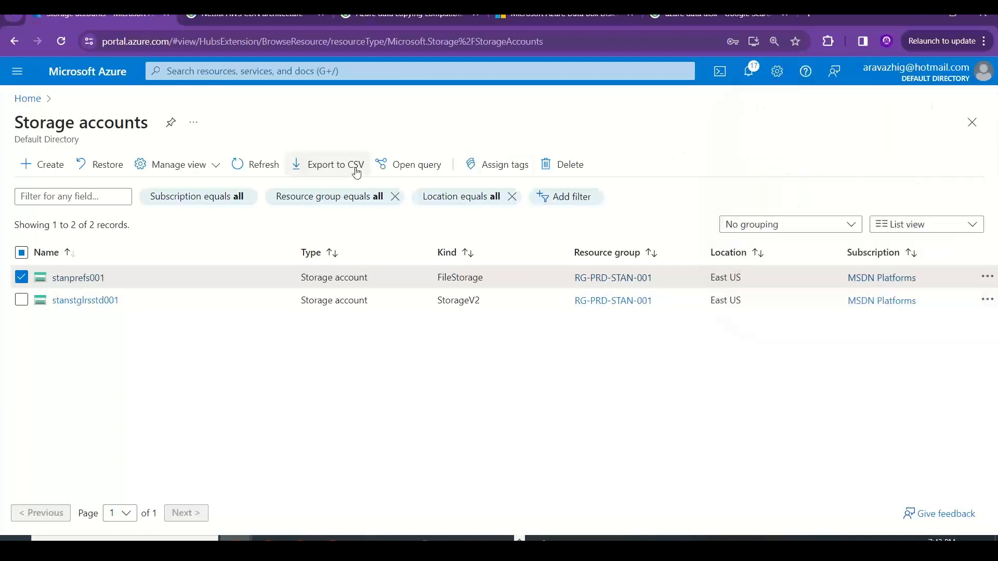
{"action": "left_click", "coordinate": [36, 102]}
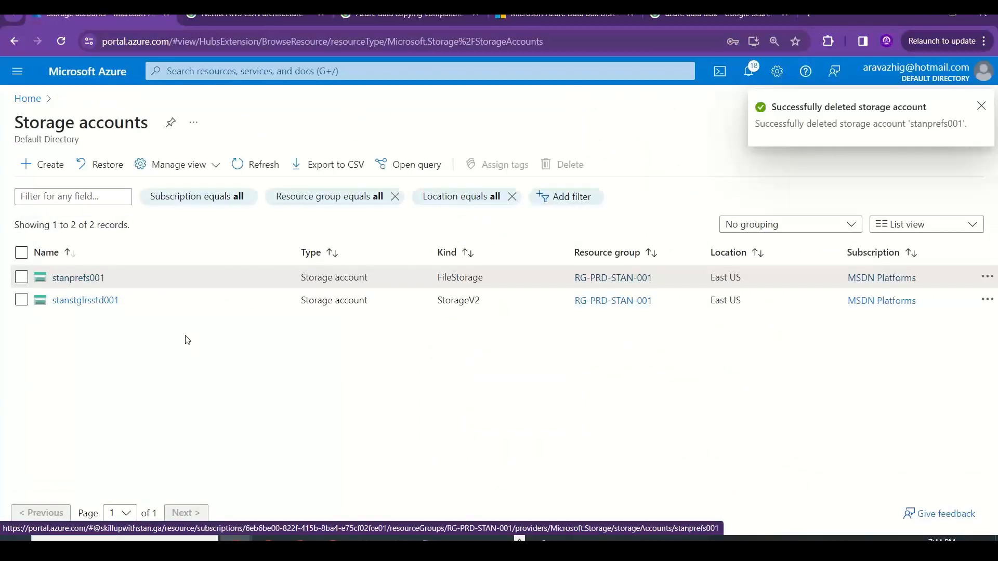
Step: Check whether the stanprefs001 storage account still opens, then close its page and refresh the storage accounts list
{"action": "left_click", "coordinate": [97, 284]}
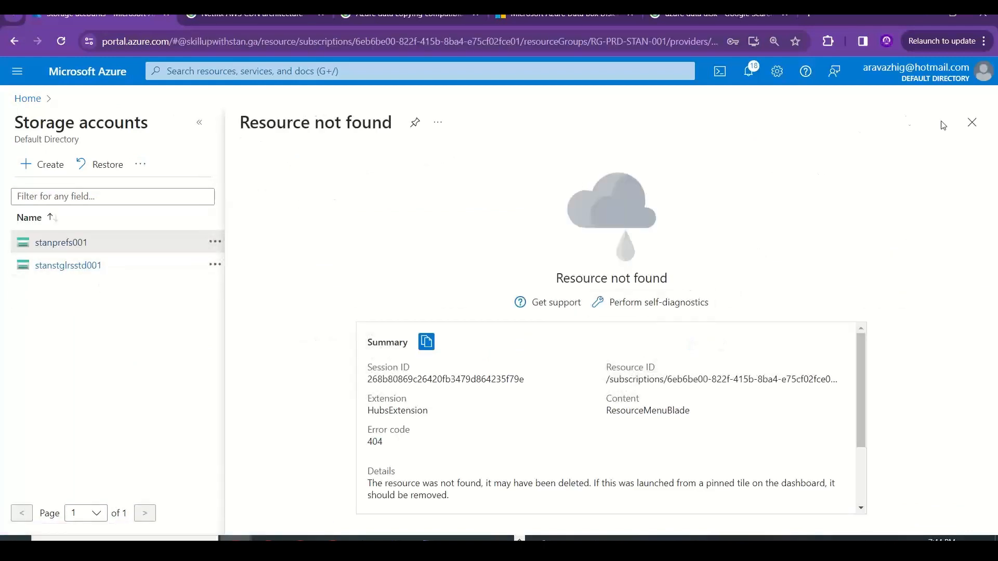
{"action": "left_click", "coordinate": [971, 123]}
{"action": "left_click", "coordinate": [258, 165]}
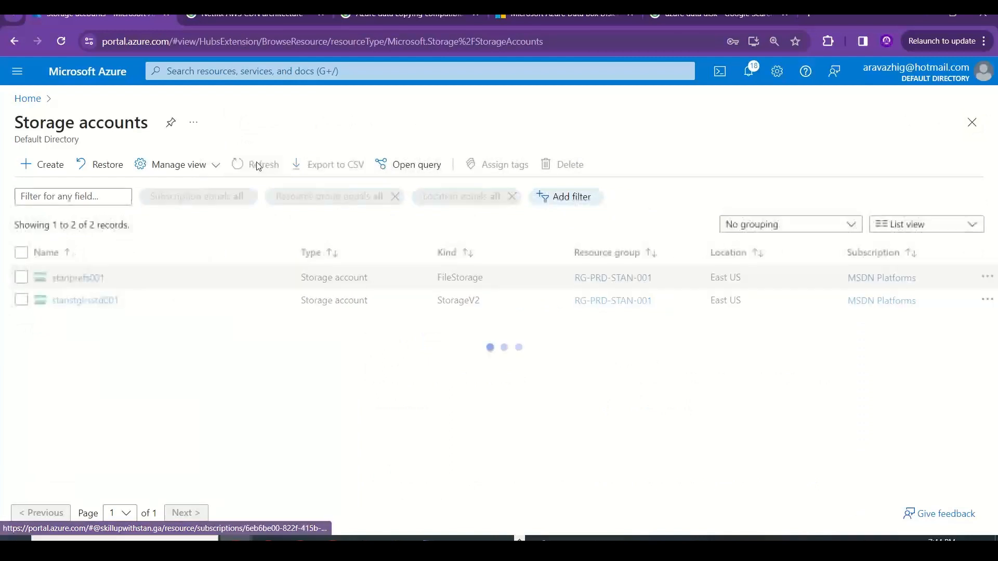
Step: Return to the portal home and view the resource locks of the MSDN Platforms subscription
{"action": "left_click", "coordinate": [28, 99]}
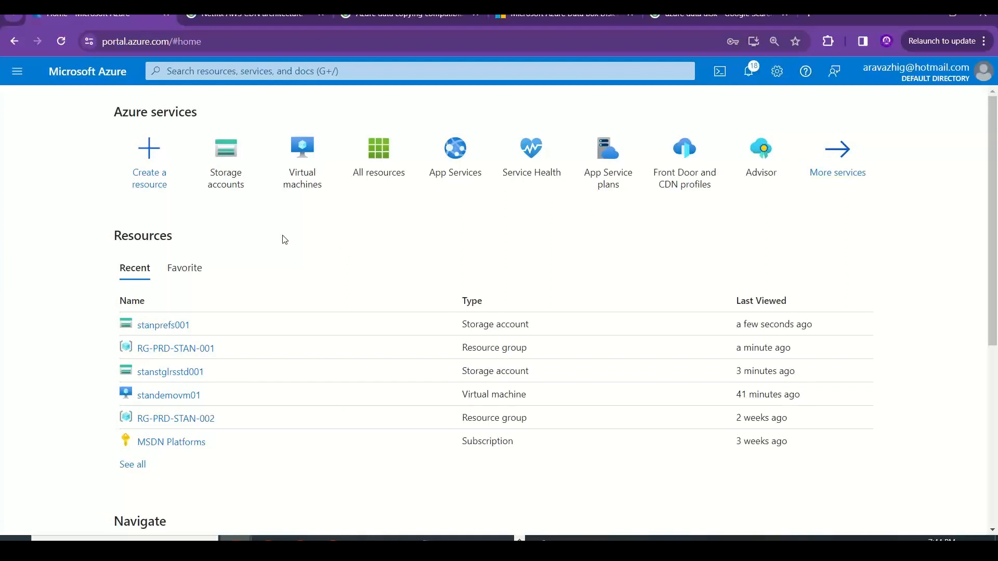
{"action": "left_click", "coordinate": [170, 442]}
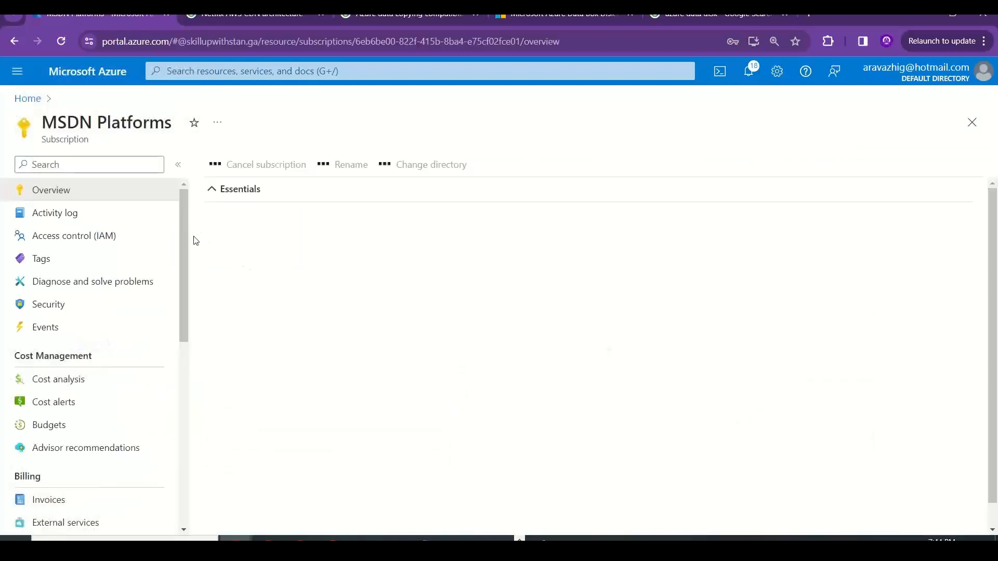
{"action": "left_click_drag", "start_coordinate": [186, 235], "coordinate": [180, 438]}
{"action": "left_click", "coordinate": [93, 467]}
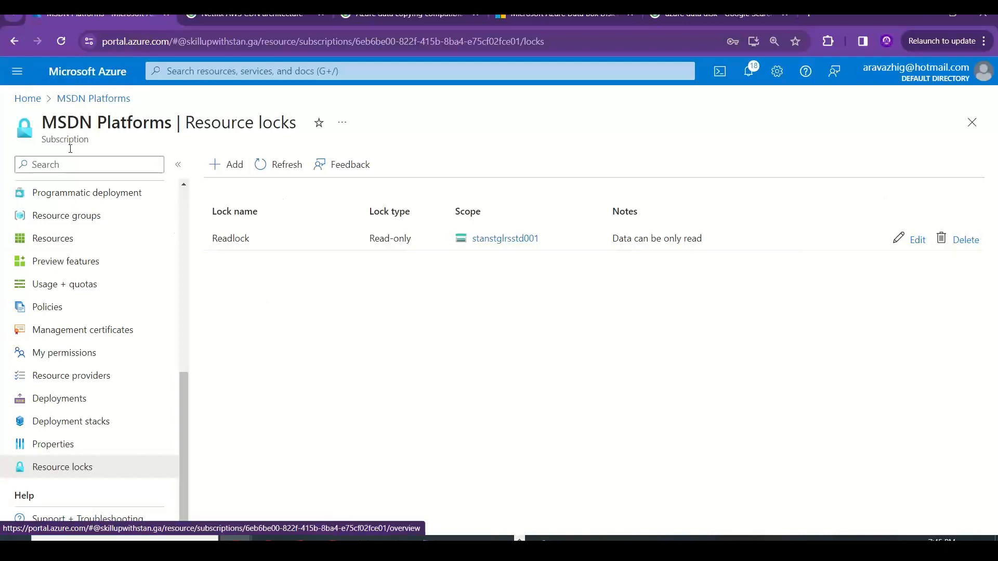
Step: Open the stanstglrsstd001 storage account from the storage accounts list and look through its available settings
{"action": "left_click", "coordinate": [23, 100]}
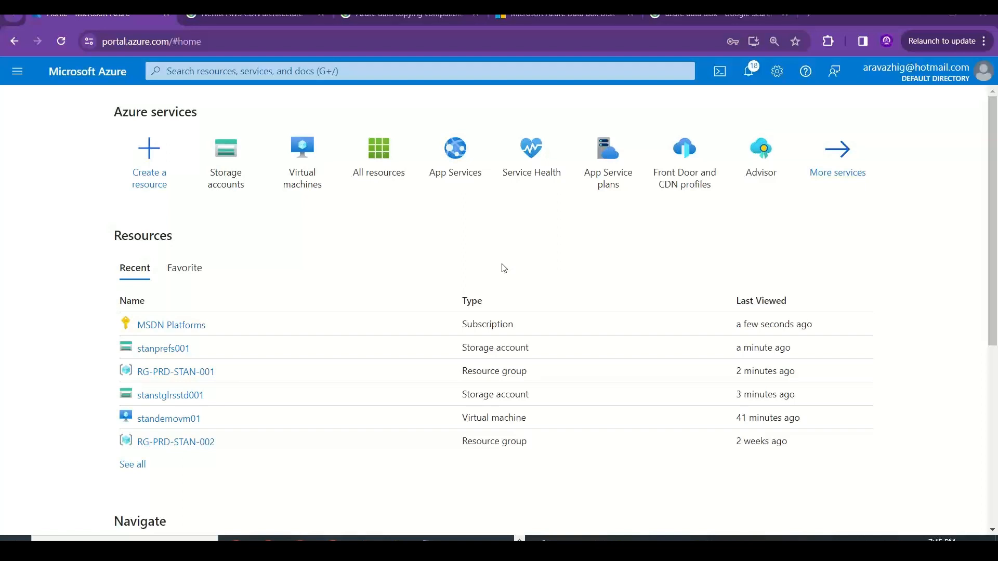
{"action": "left_click", "coordinate": [232, 167]}
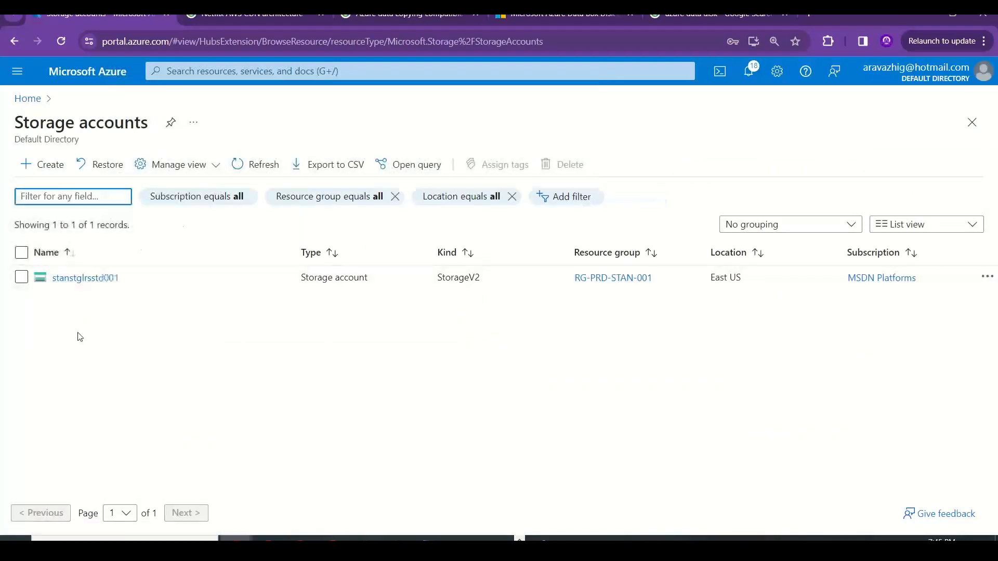
{"action": "left_click", "coordinate": [112, 278]}
{"action": "left_click_drag", "start_coordinate": [410, 207], "coordinate": [417, 503]}
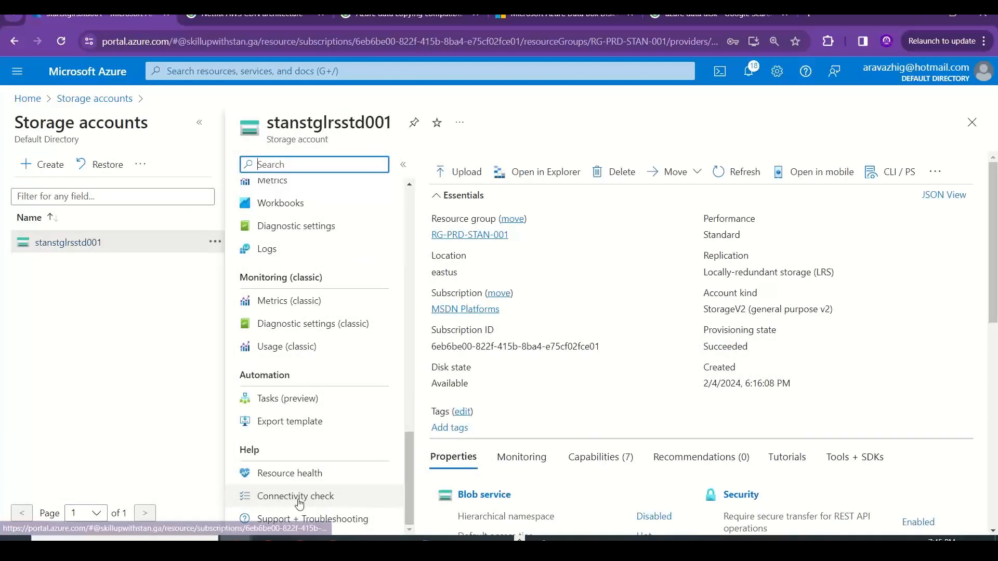
{"action": "left_click_drag", "start_coordinate": [411, 470], "coordinate": [414, 399]}
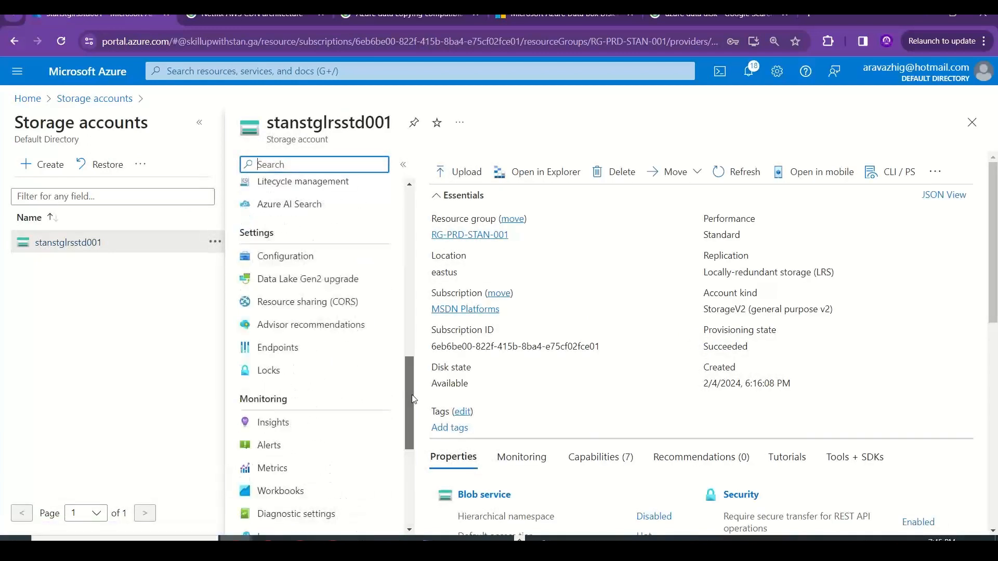
Step: Restore the deleted storage account stanprefs001 in the MSDN Platforms subscription
{"action": "left_click", "coordinate": [109, 172]}
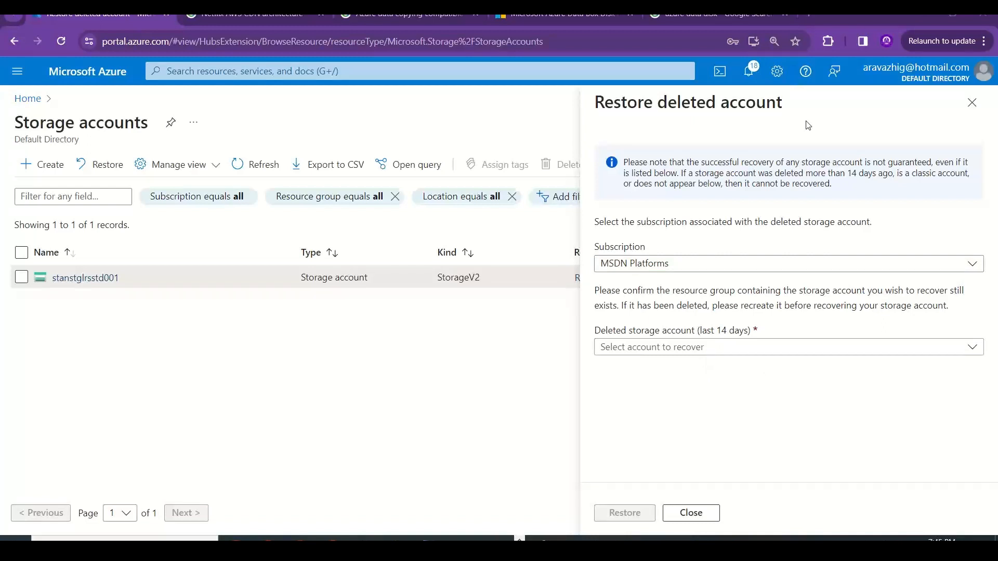
{"action": "left_click", "coordinate": [739, 346]}
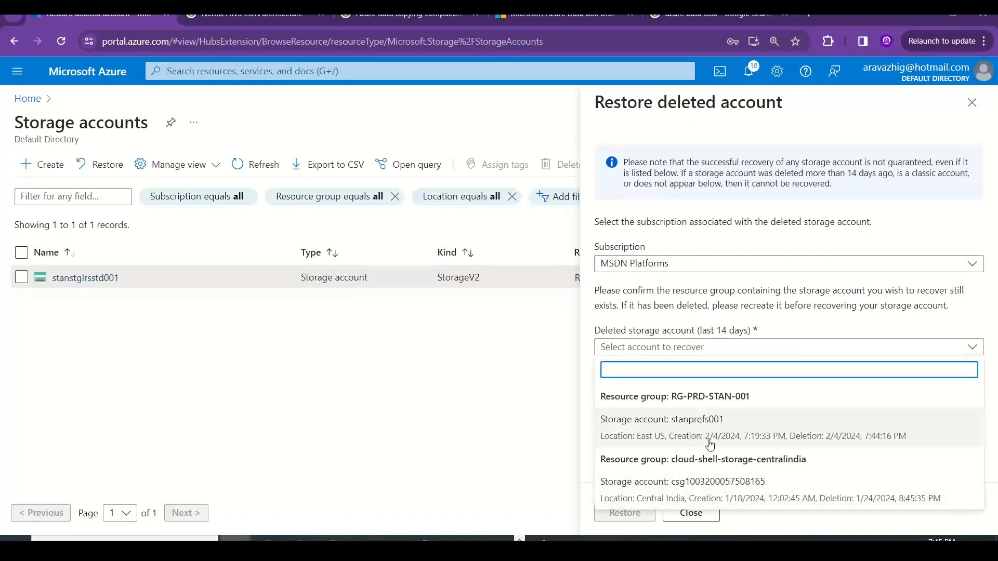
{"action": "left_click", "coordinate": [710, 435]}
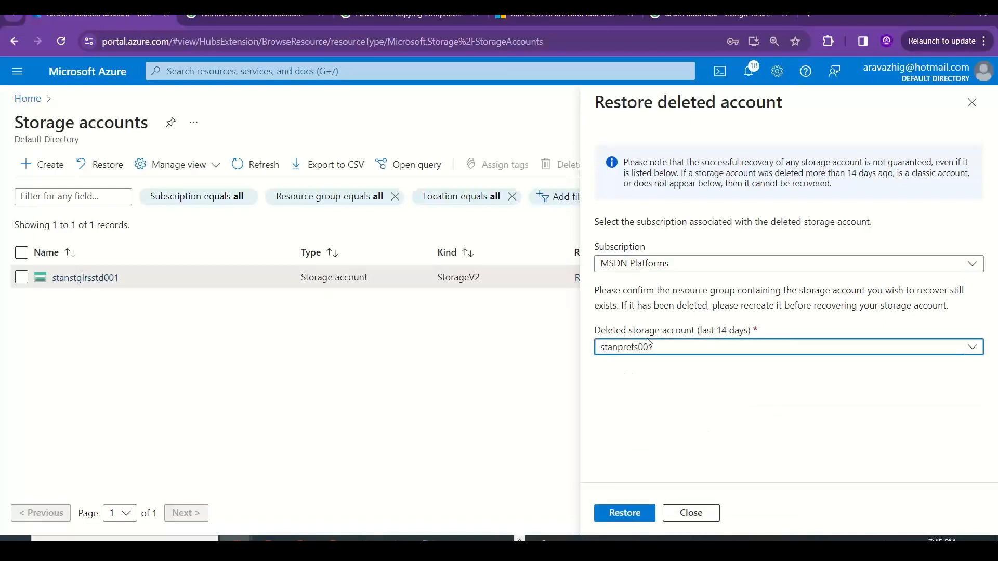
{"action": "left_click", "coordinate": [625, 512]}
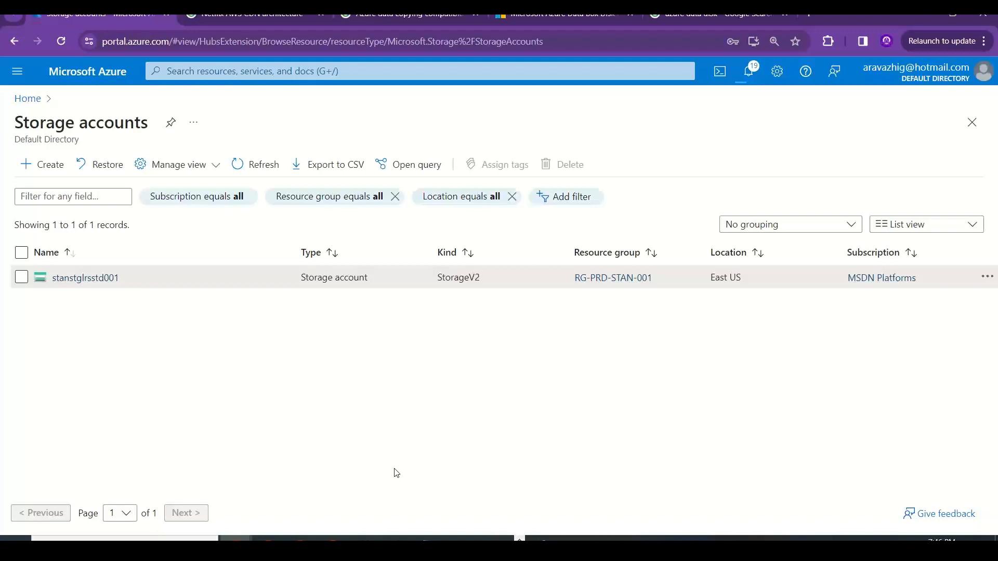
Step: Try to delete the stanfs03 file share of the stanstglrsstd001 storage account, and dismiss the deletion notice
{"action": "left_click", "coordinate": [108, 279]}
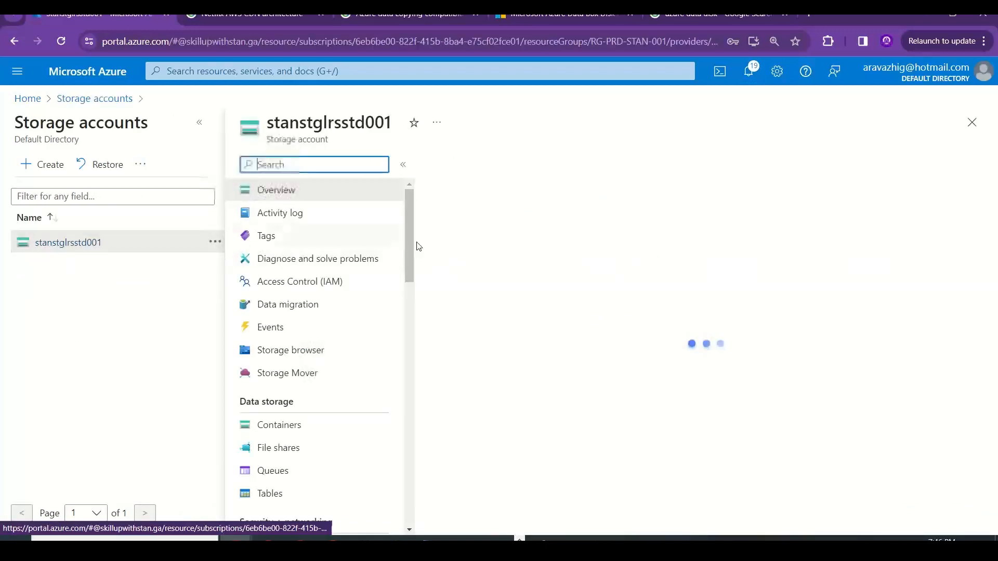
{"action": "left_click_drag", "start_coordinate": [410, 245], "coordinate": [416, 320]}
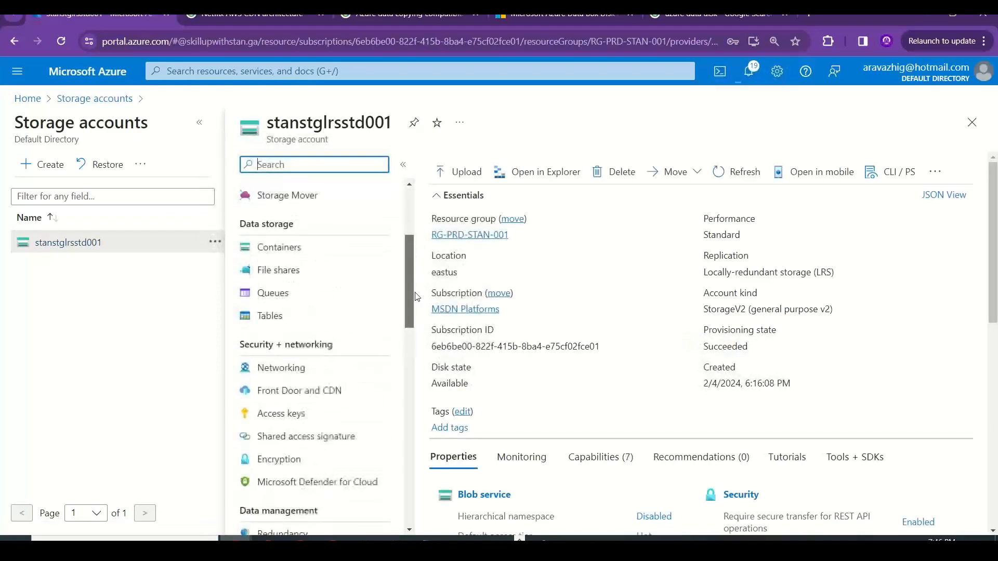
{"action": "left_click", "coordinate": [290, 277]}
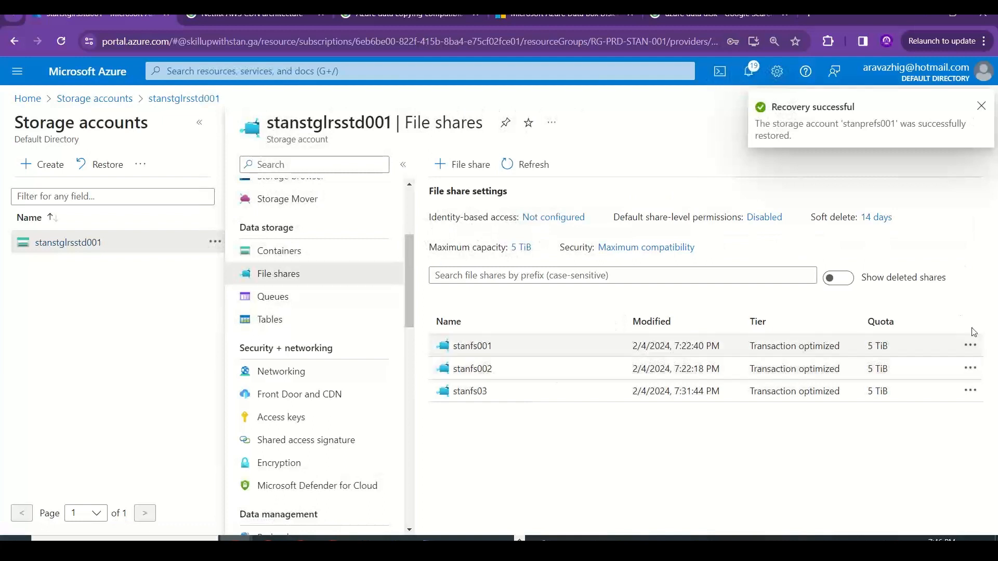
{"action": "left_click", "coordinate": [970, 370]}
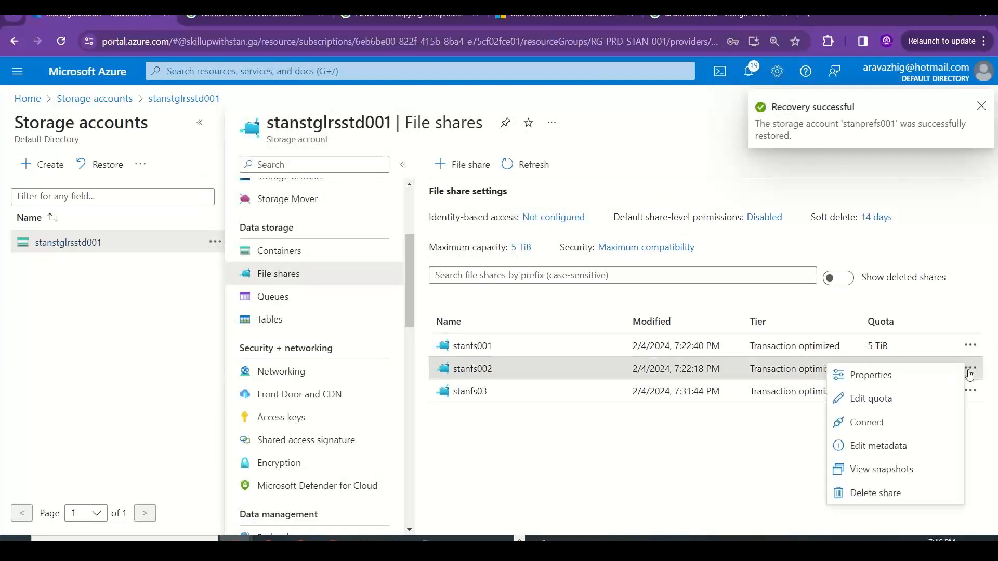
{"action": "left_click", "coordinate": [973, 394]}
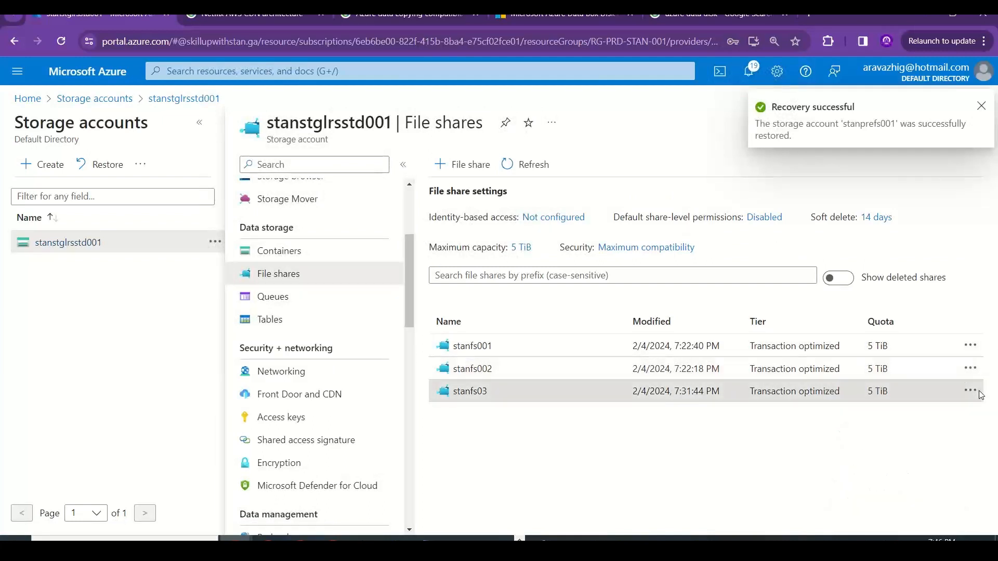
{"action": "left_click", "coordinate": [970, 392]}
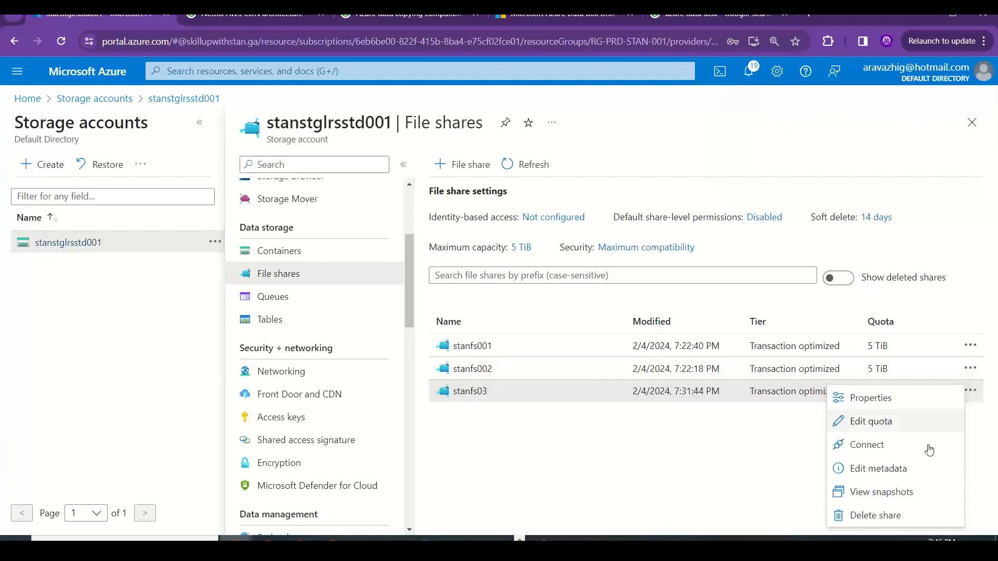
{"action": "left_click", "coordinate": [892, 515]}
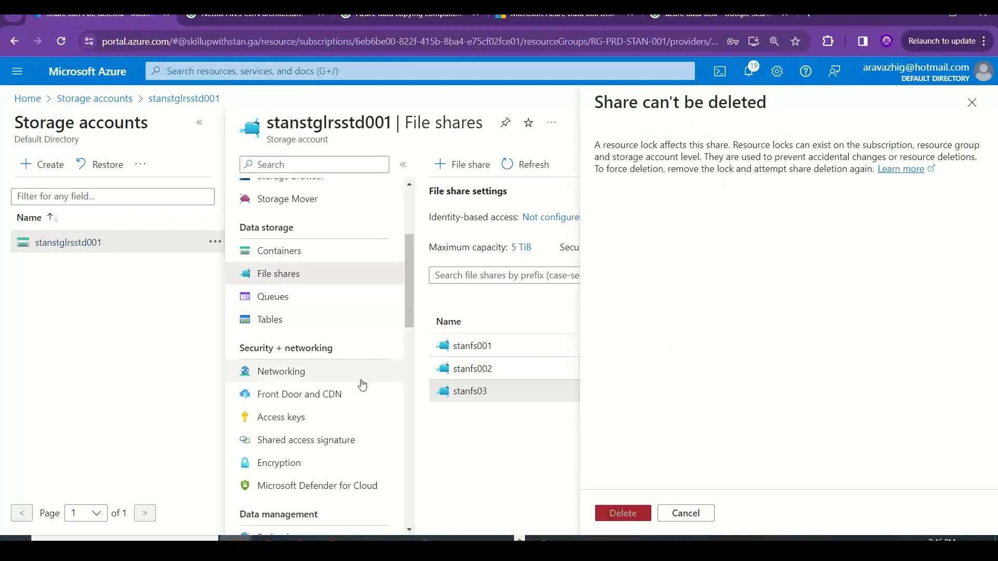
{"action": "scroll", "coordinate": [415, 259], "scroll_direction": "down", "scroll_amount": 3}
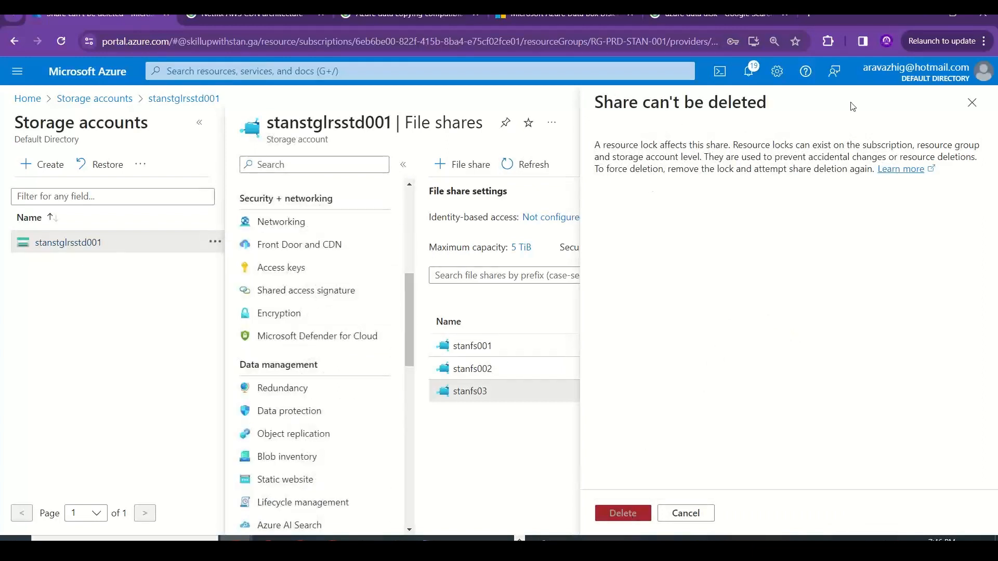
{"action": "left_click", "coordinate": [971, 101]}
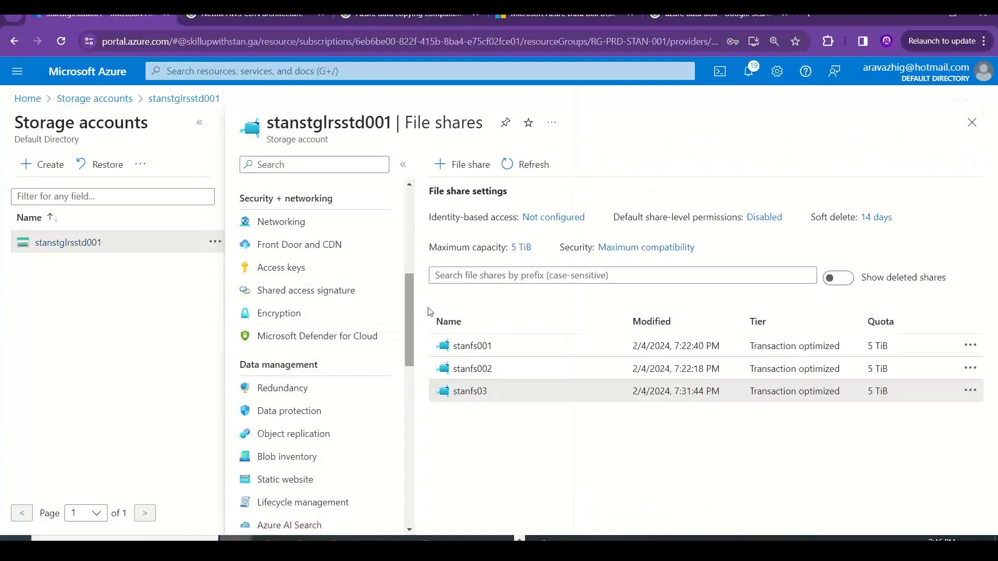
Step: Check the soft delete setting of the file shares, then return to the storage accounts list and refresh it
{"action": "left_click_drag", "start_coordinate": [907, 221], "coordinate": [835, 215]}
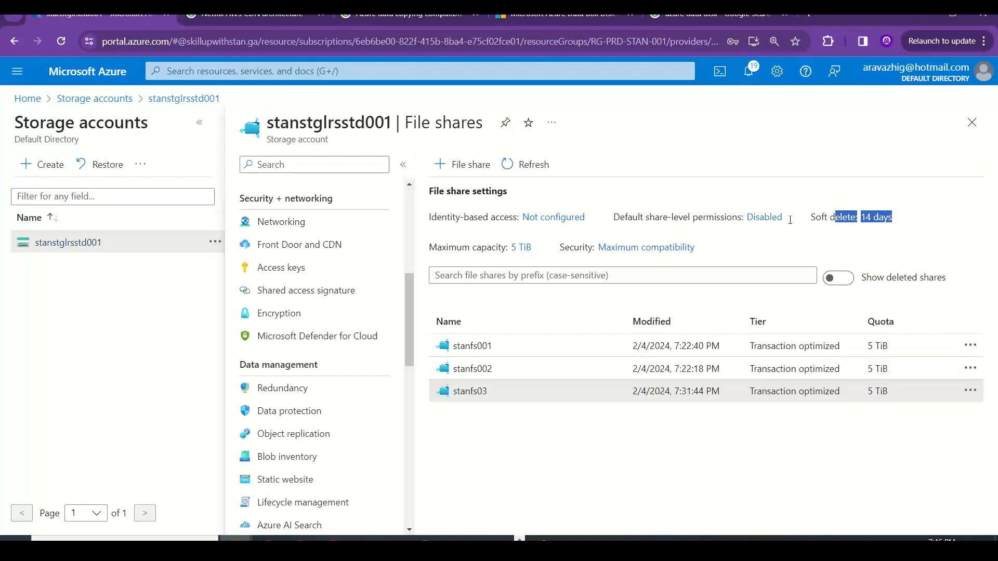
{"action": "left_click", "coordinate": [972, 122]}
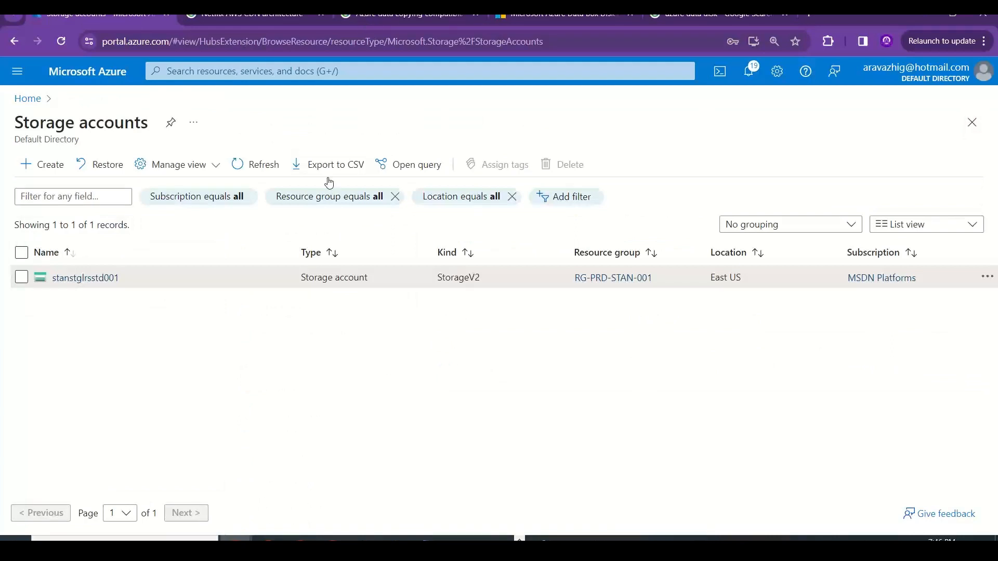
{"action": "left_click", "coordinate": [242, 164]}
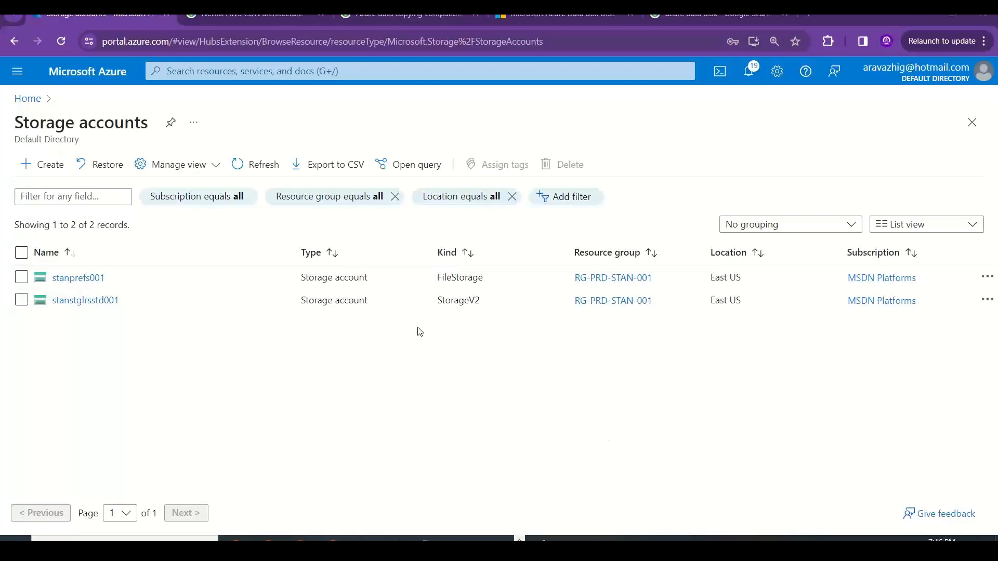
Step: Return to the portal home, search for "resource group" and open the list of resource groups
{"action": "left_click", "coordinate": [29, 100]}
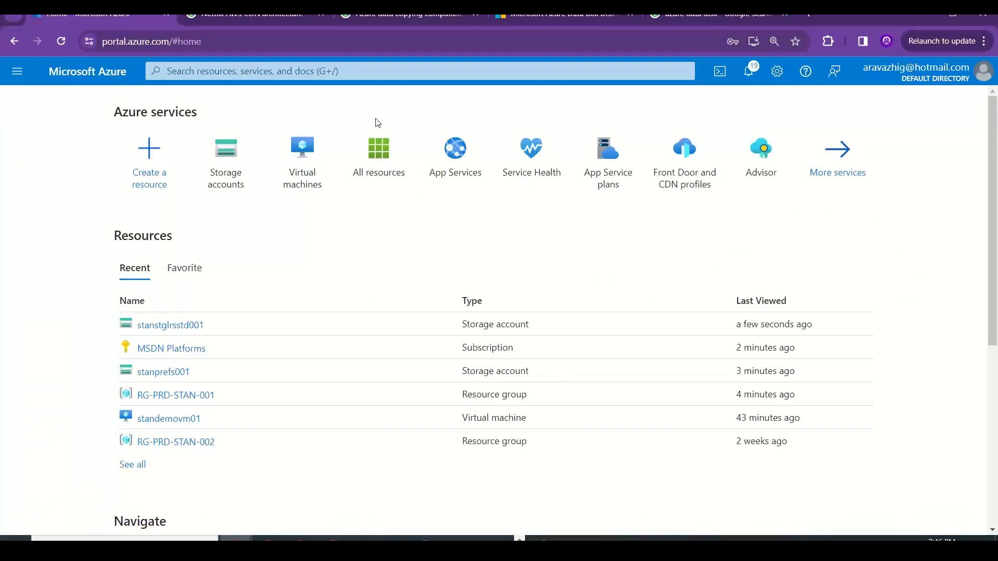
{"action": "left_click", "coordinate": [365, 66]}
{"action": "type", "text": "resource group"}
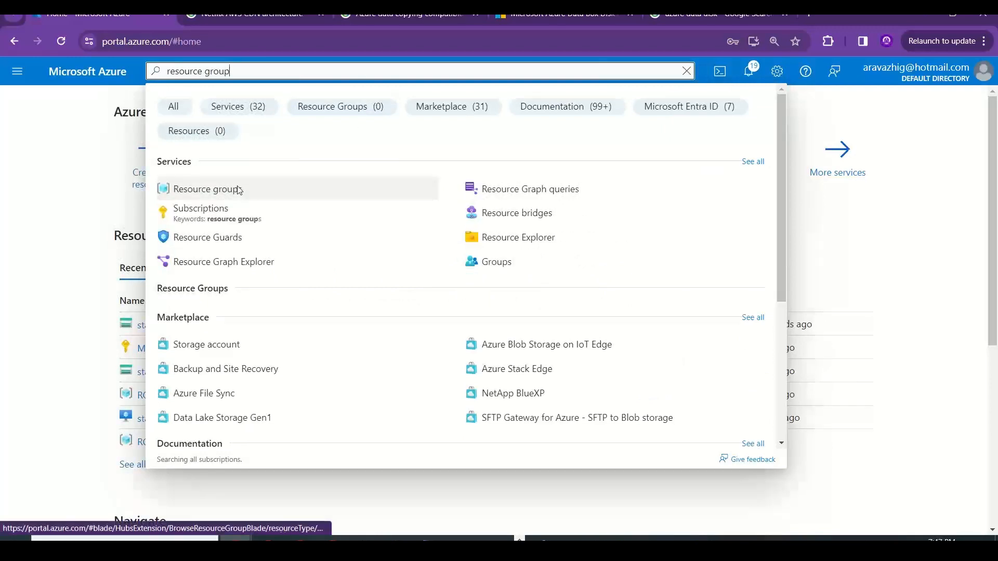
{"action": "left_click", "coordinate": [239, 191]}
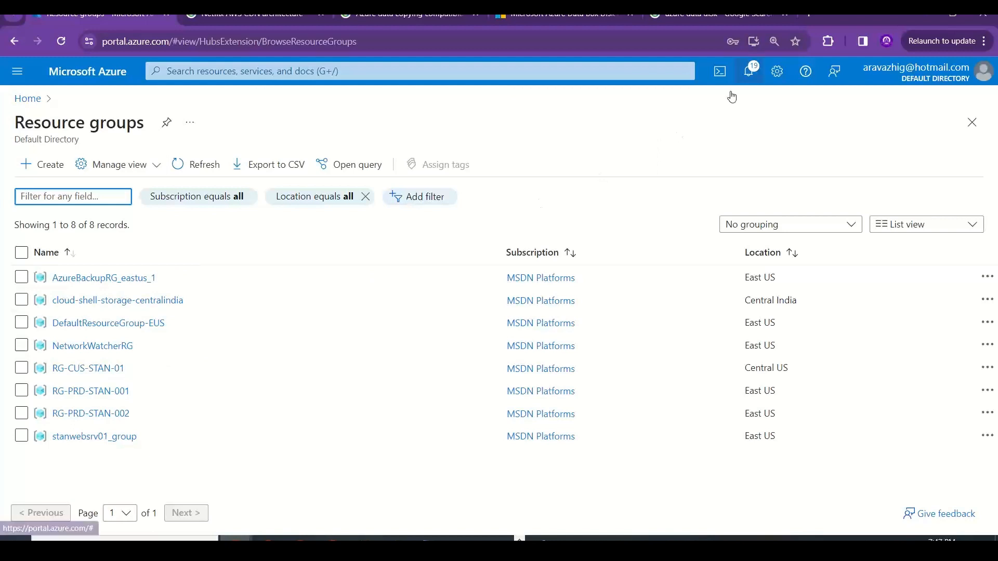
Step: Open the RG-CUS-STAN-01 resource group briefly, and return to the list of resource groups
{"action": "left_click", "coordinate": [768, 47]}
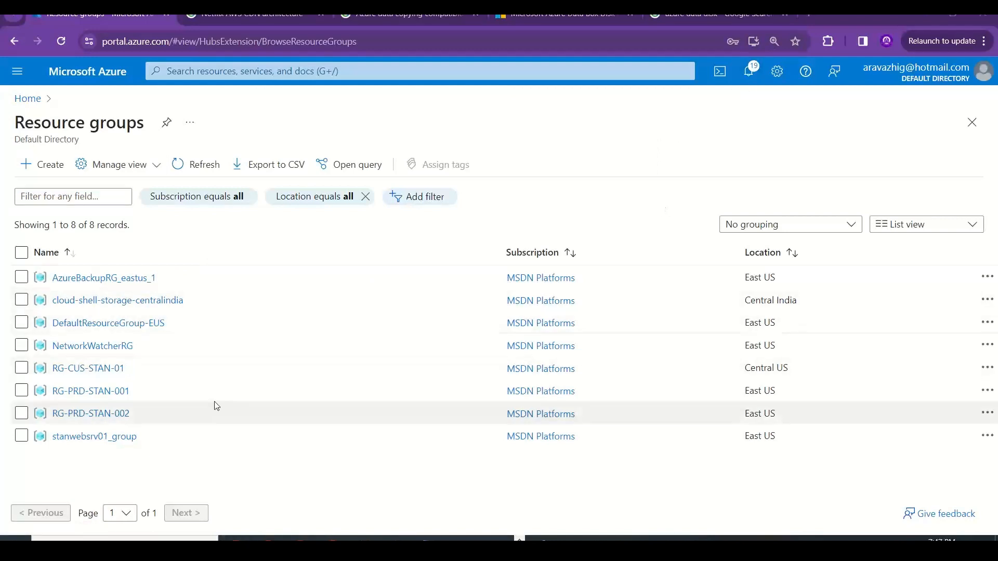
{"action": "left_click", "coordinate": [114, 370]}
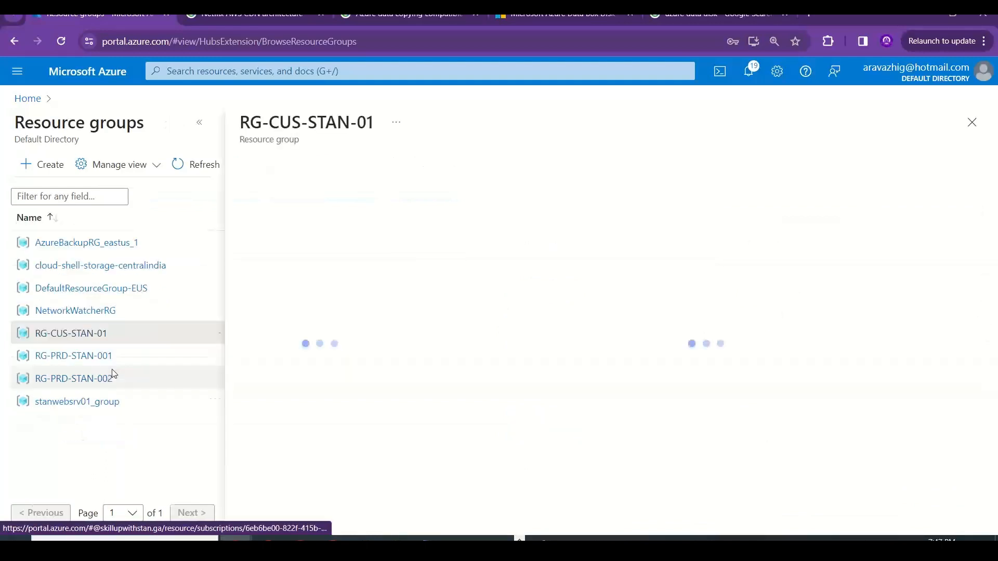
{"action": "left_click", "coordinate": [968, 125]}
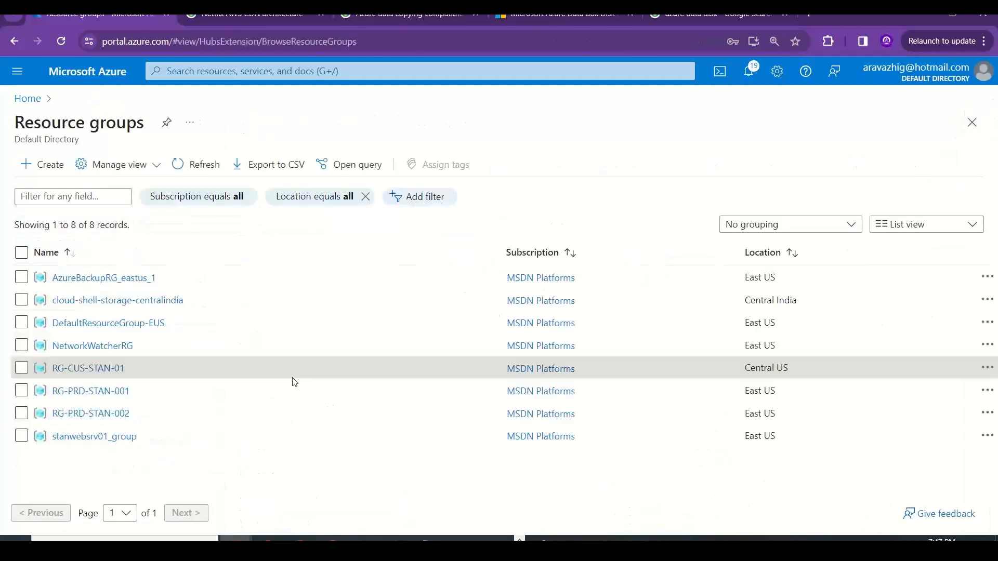
Step: Open the RG-PRD-STAN-001 resource group, examine its resources and additional commands, and return to the list of resource groups
{"action": "left_click", "coordinate": [102, 393]}
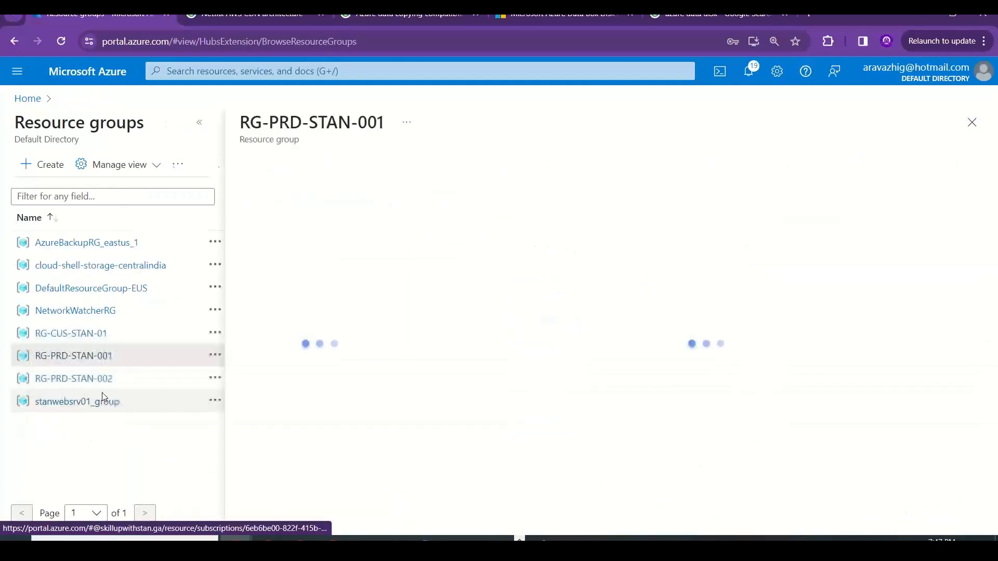
{"action": "left_click", "coordinate": [200, 123]}
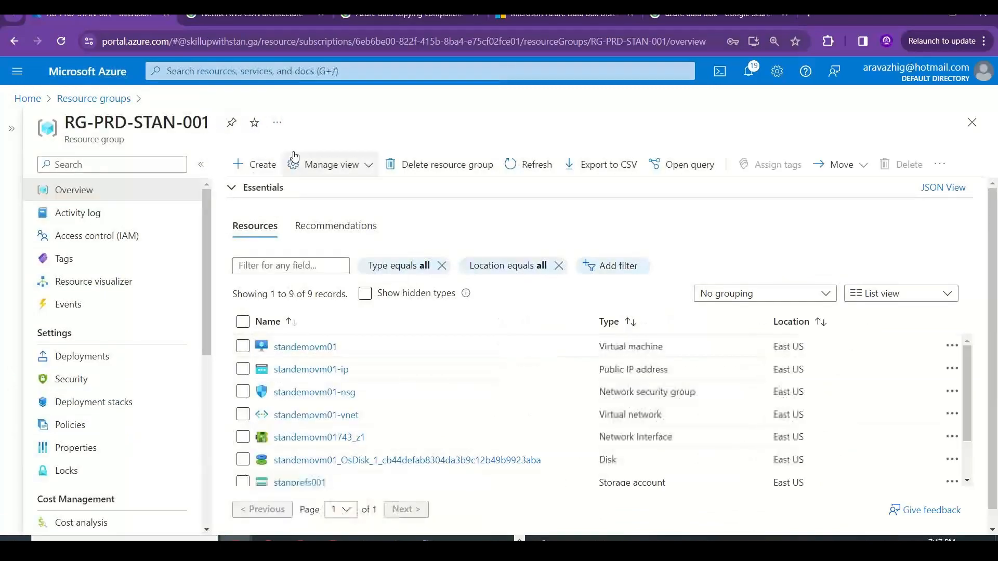
{"action": "left_click_drag", "start_coordinate": [205, 257], "coordinate": [204, 210]}
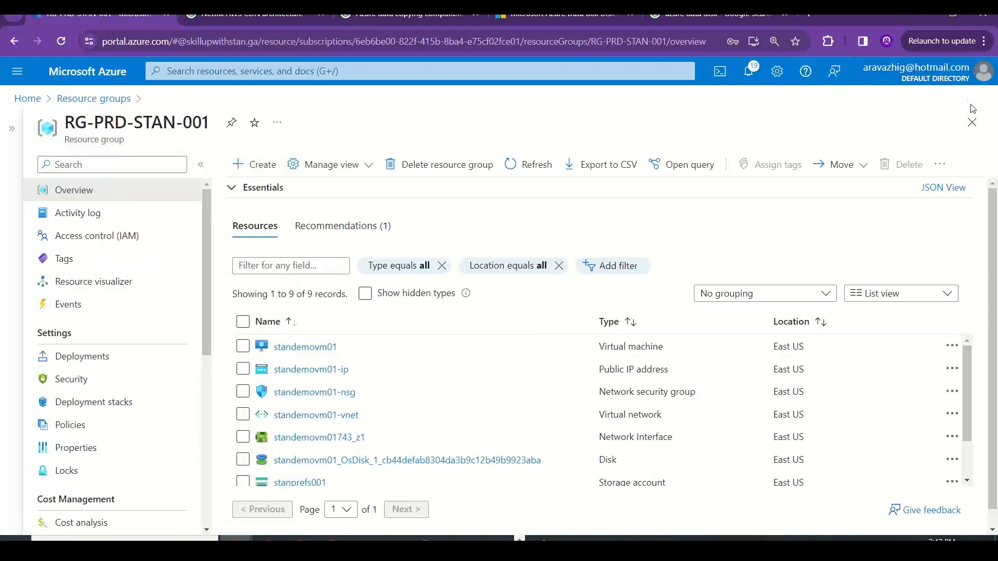
{"action": "left_click", "coordinate": [941, 164]}
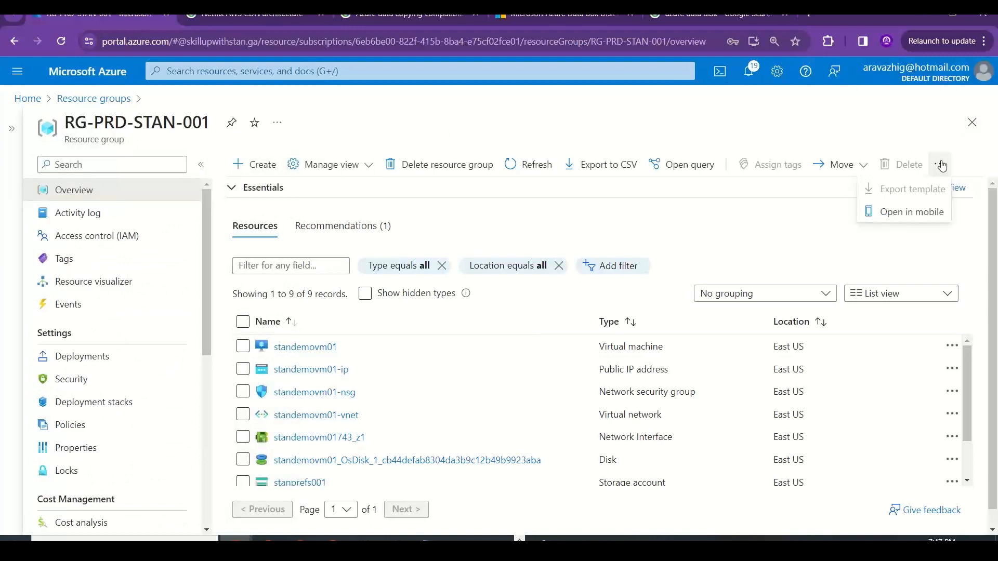
{"action": "left_click", "coordinate": [845, 98]}
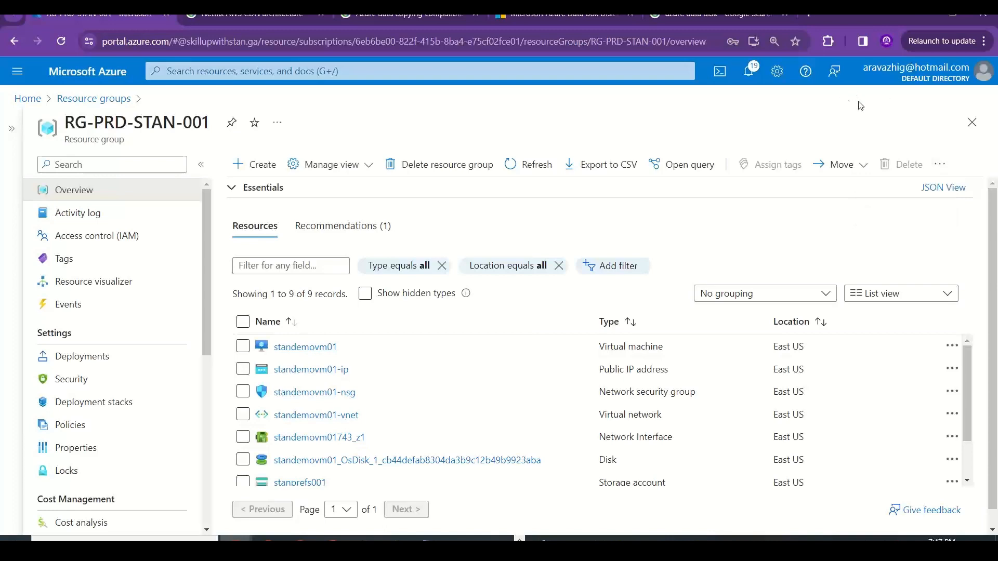
{"action": "left_click", "coordinate": [971, 125]}
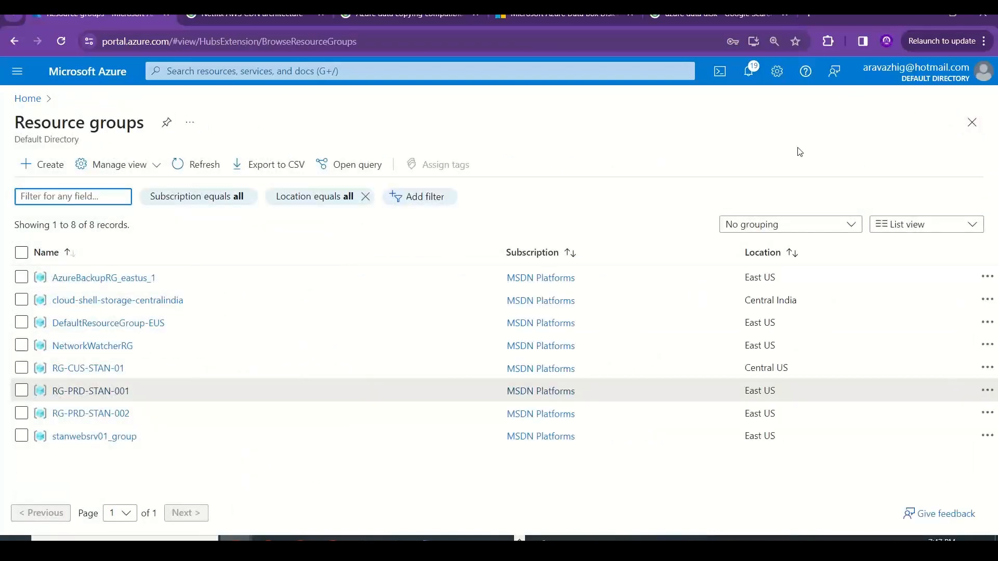